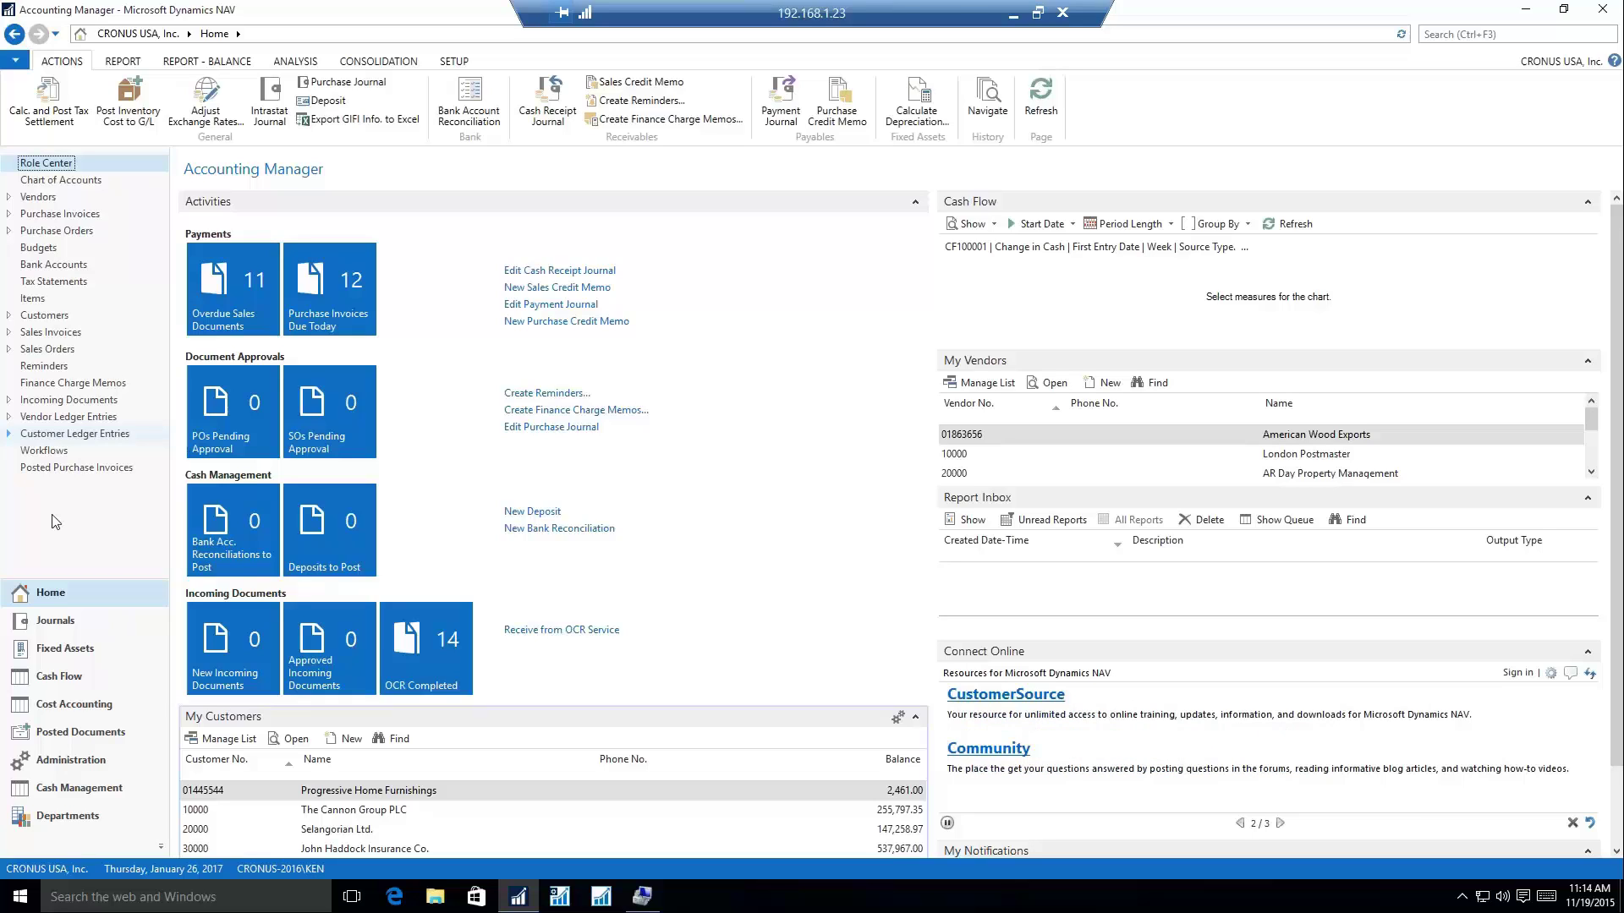
- Open the Incoming Documents list from the Role Center navigation pane
left_click(60, 404)
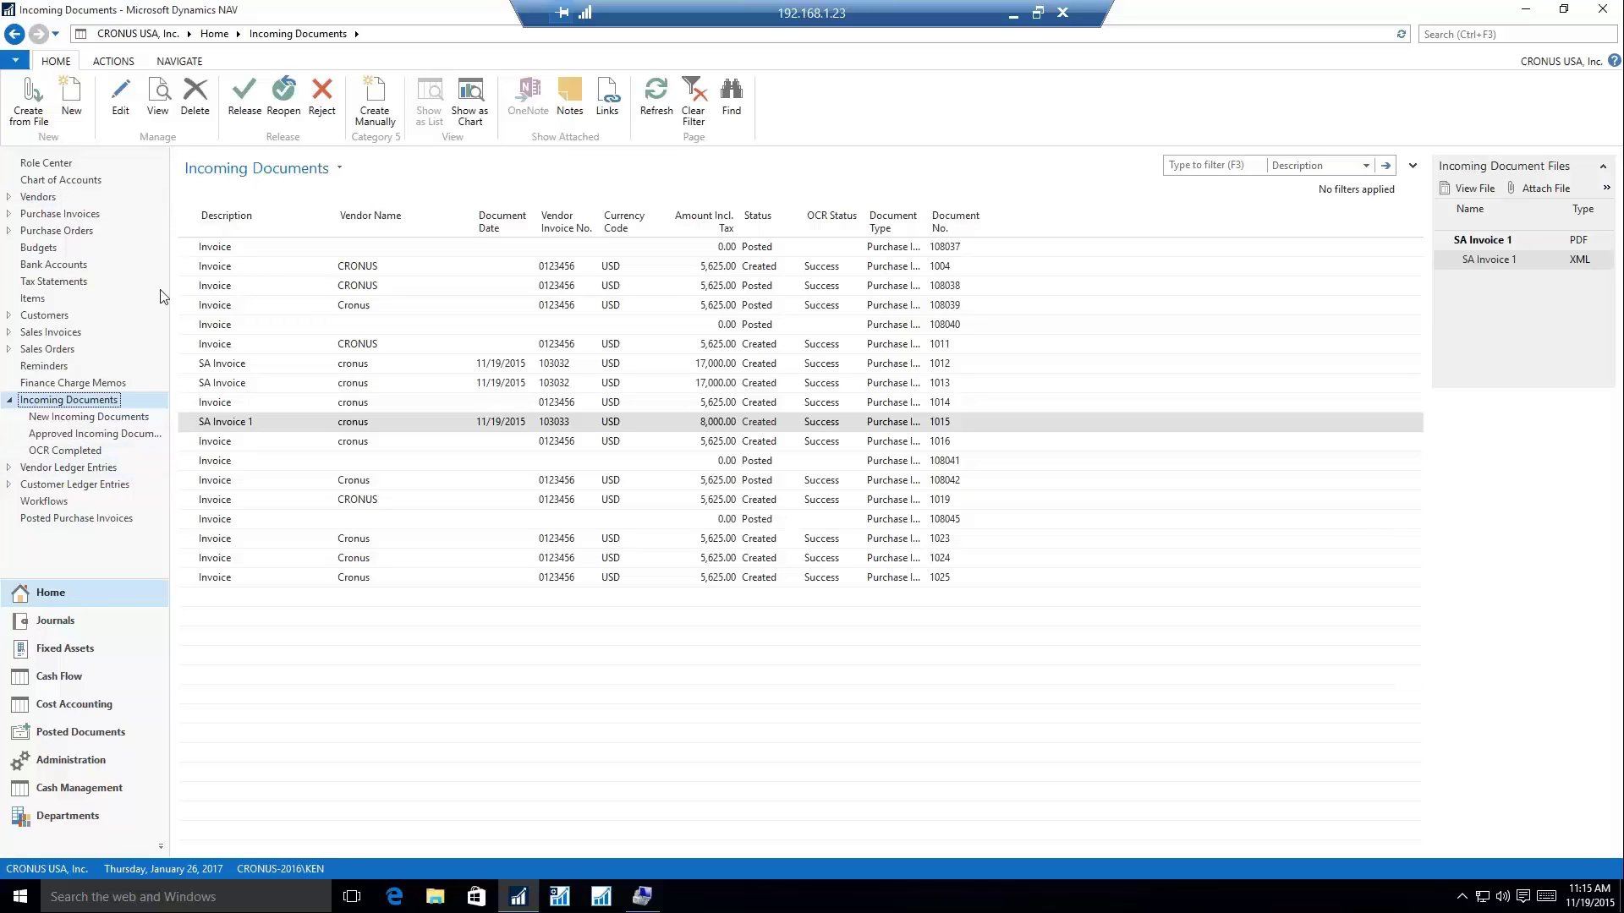
- Create a new incoming document by attaching Invoice.pdf from the Desktop folder
left_click(32, 99)
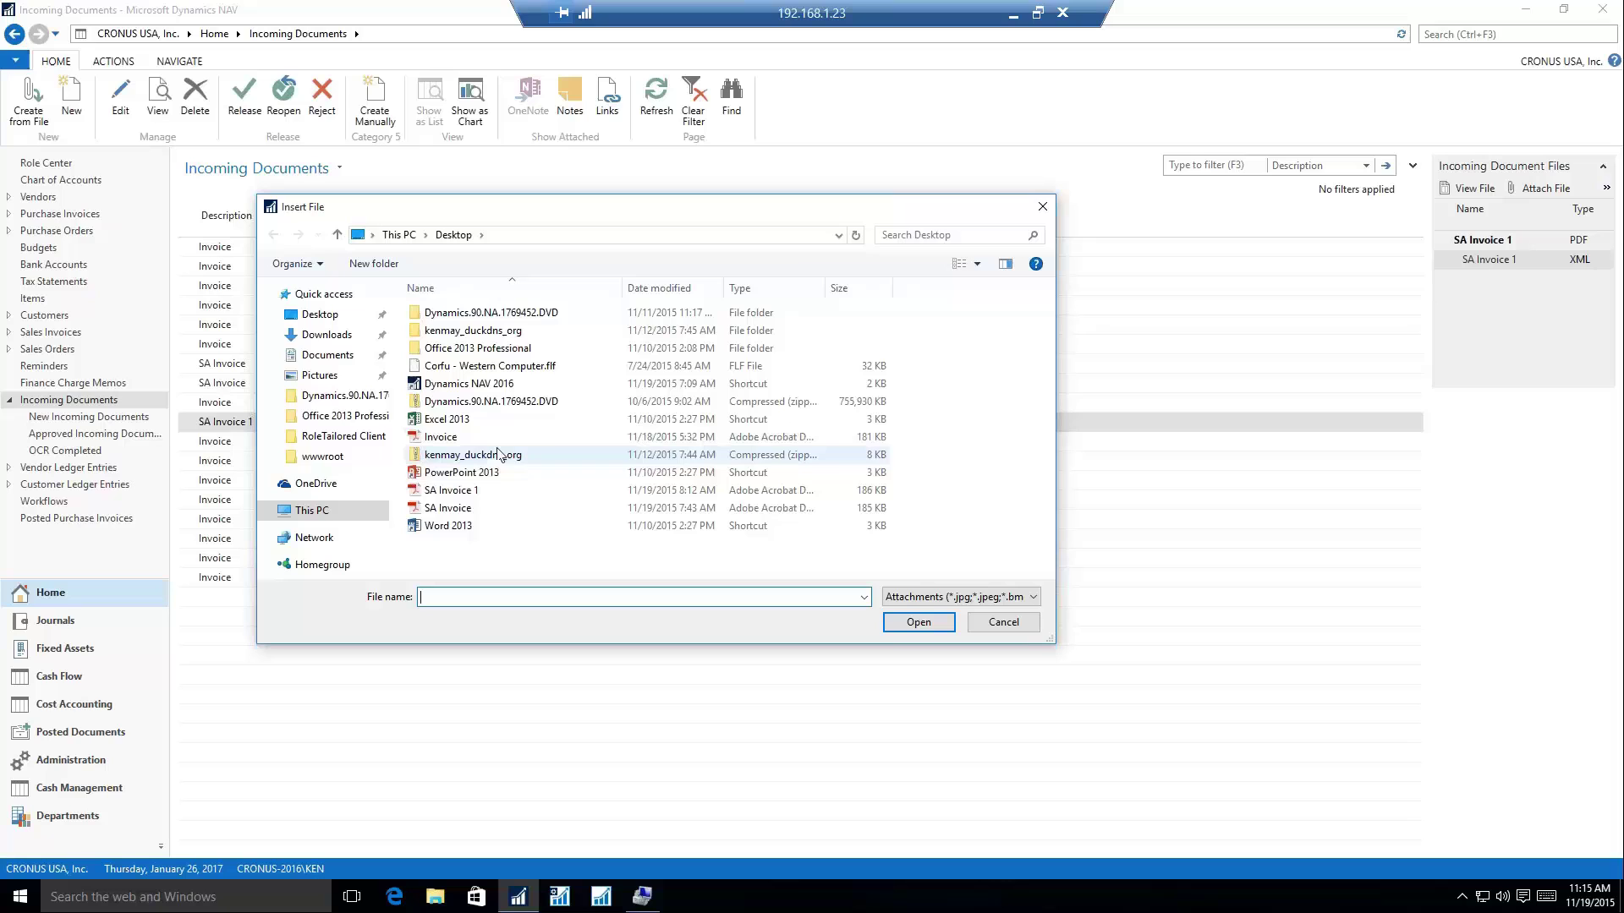
left_click(479, 445)
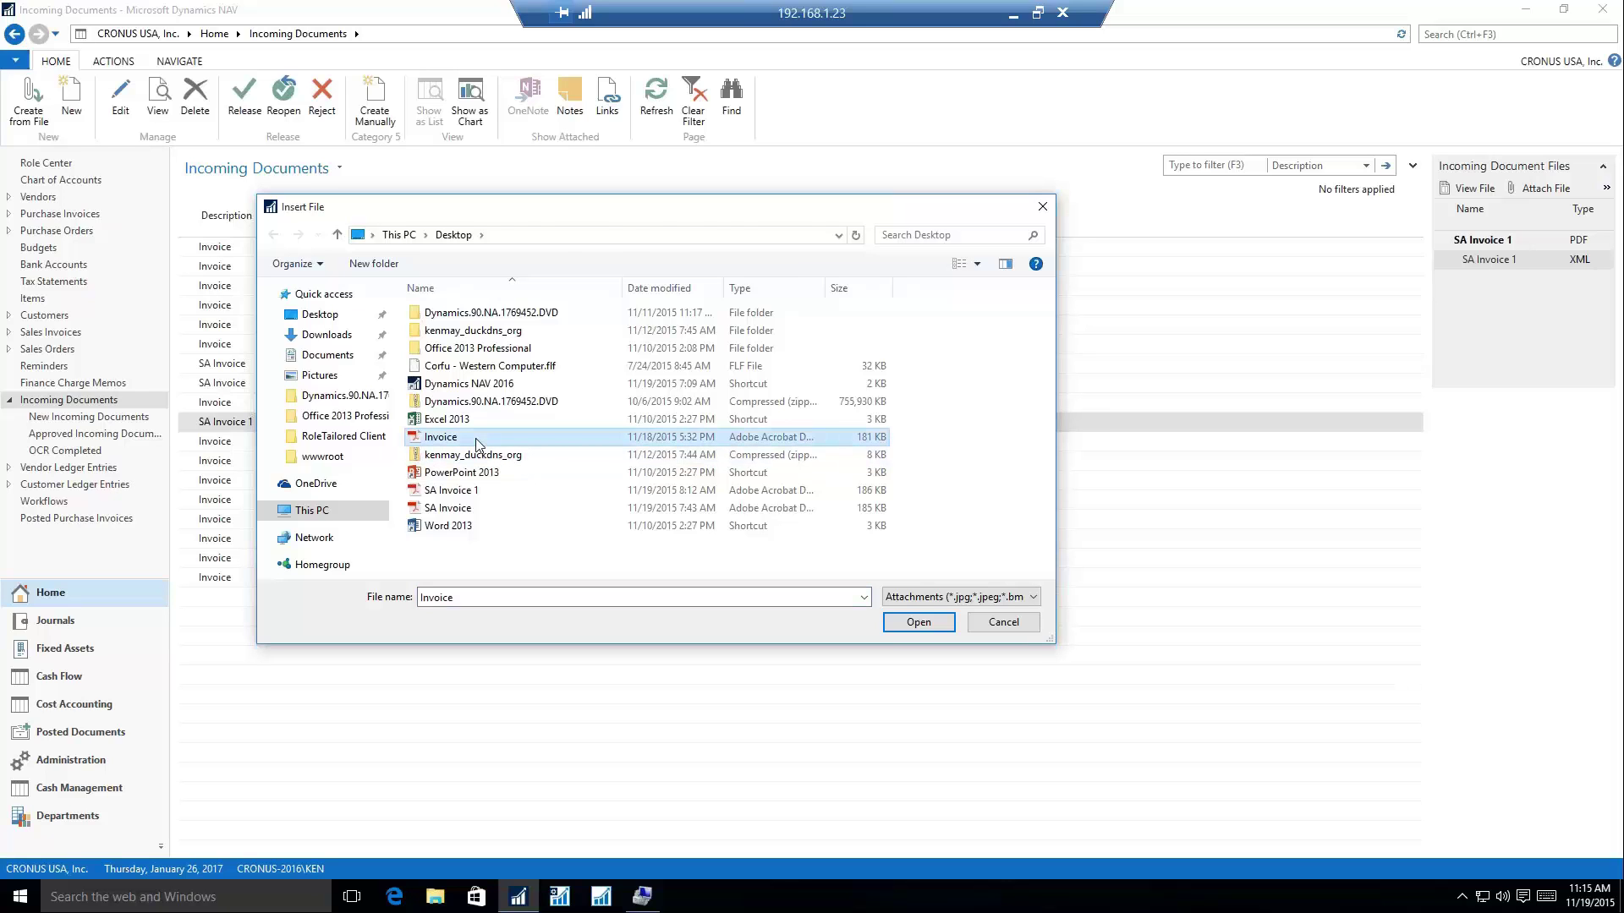
double_click(478, 445)
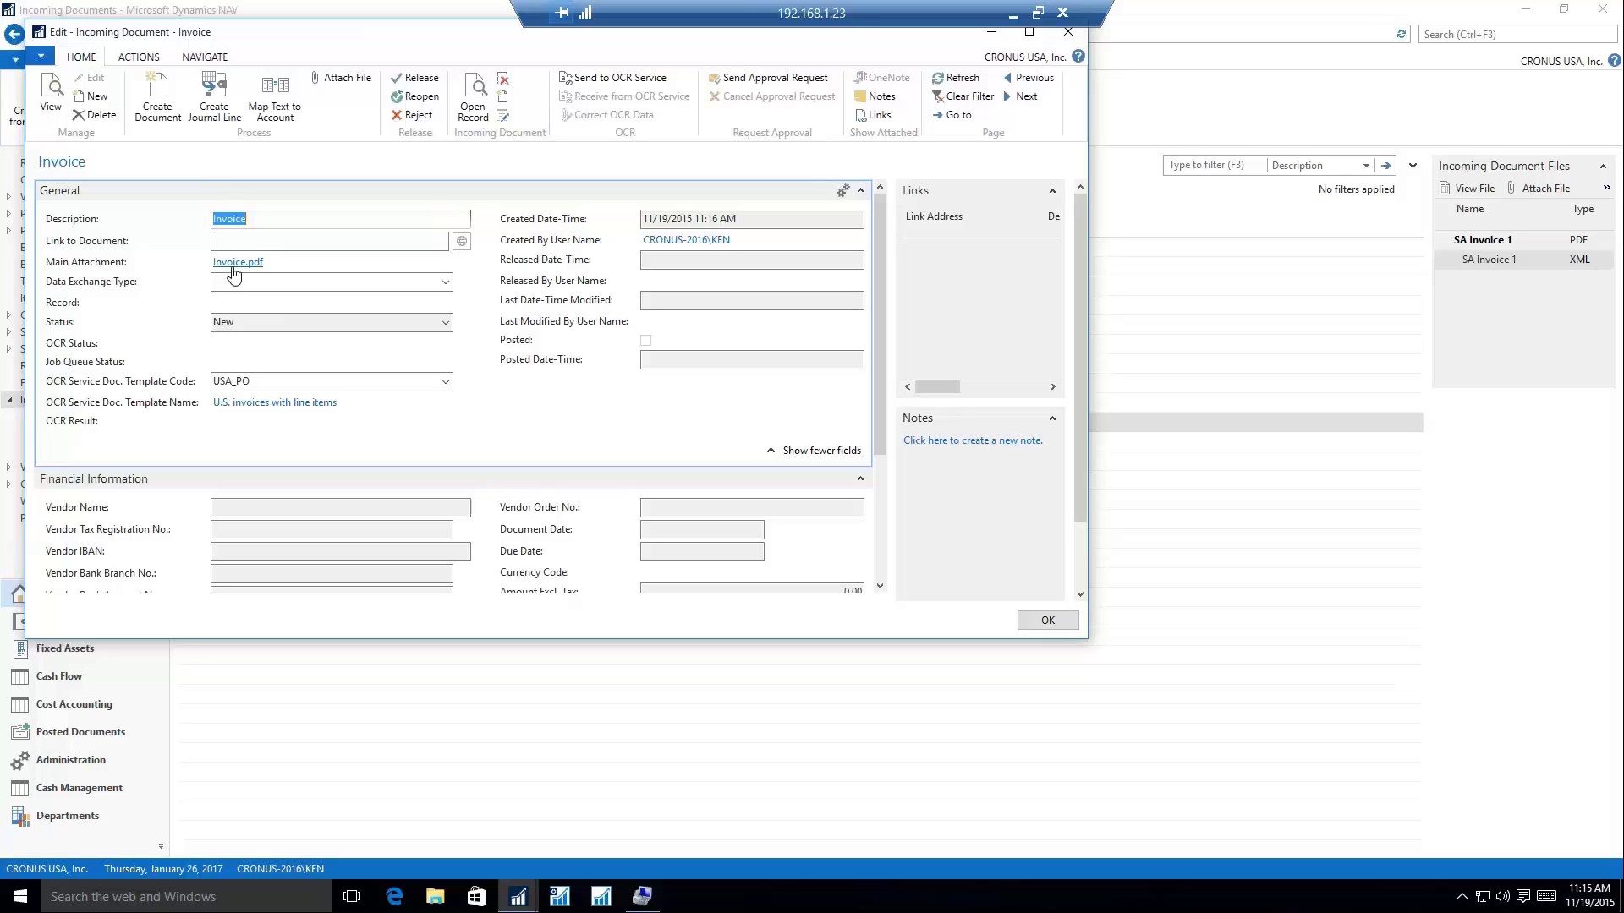
- View the attached Invoice.pdf, then manually create a Purchase Invoice from the incoming document
left_click(233, 266)
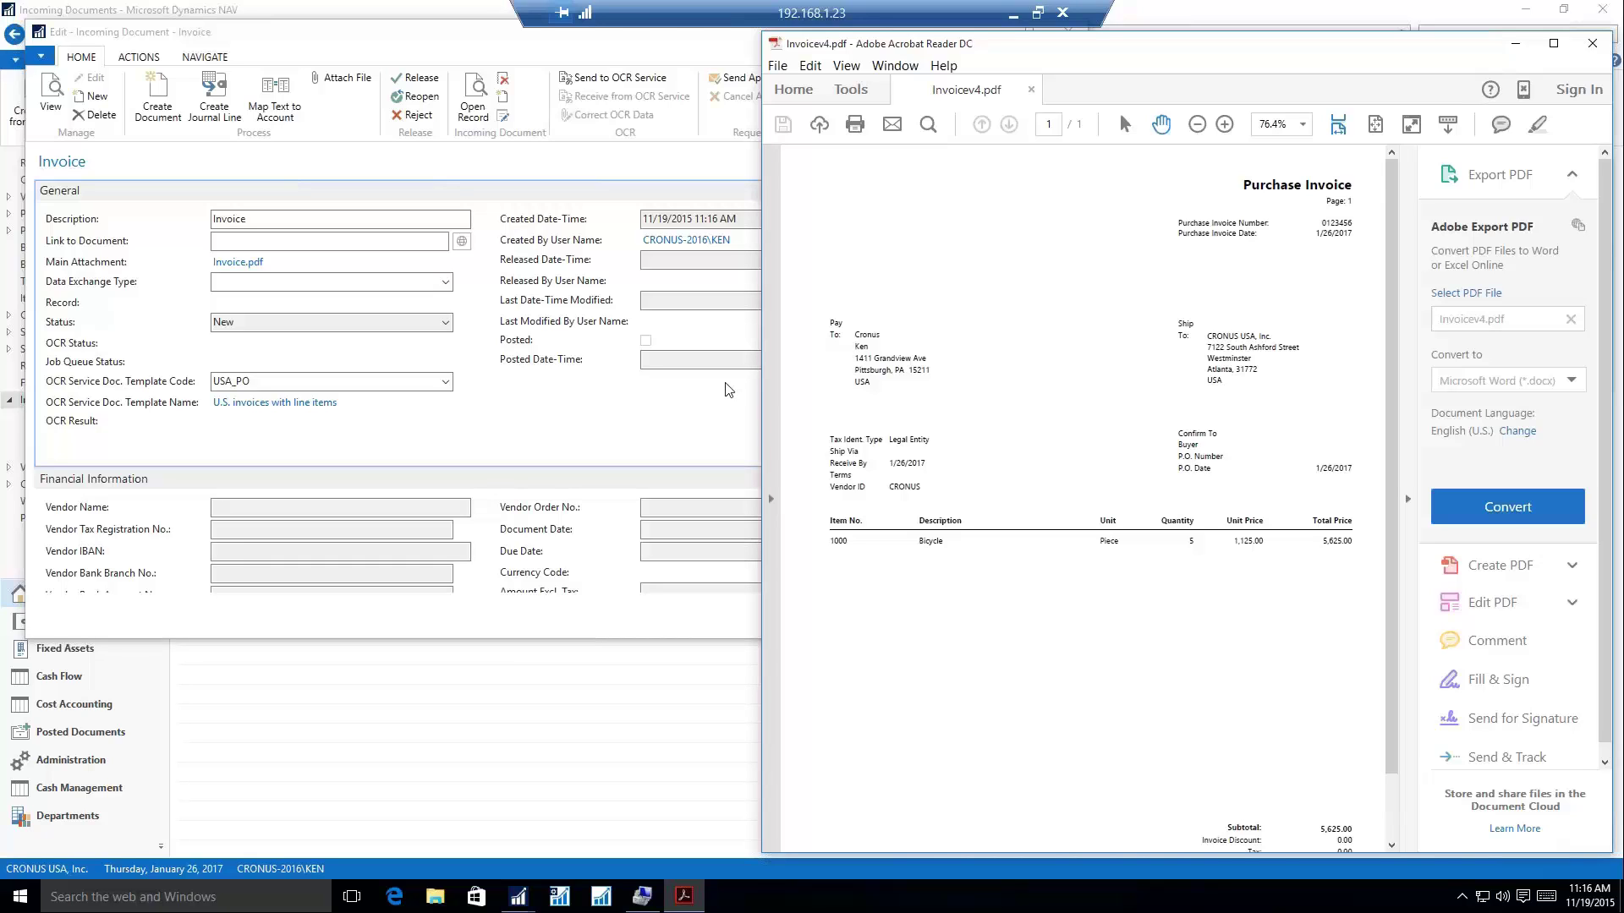
left_click(201, 72)
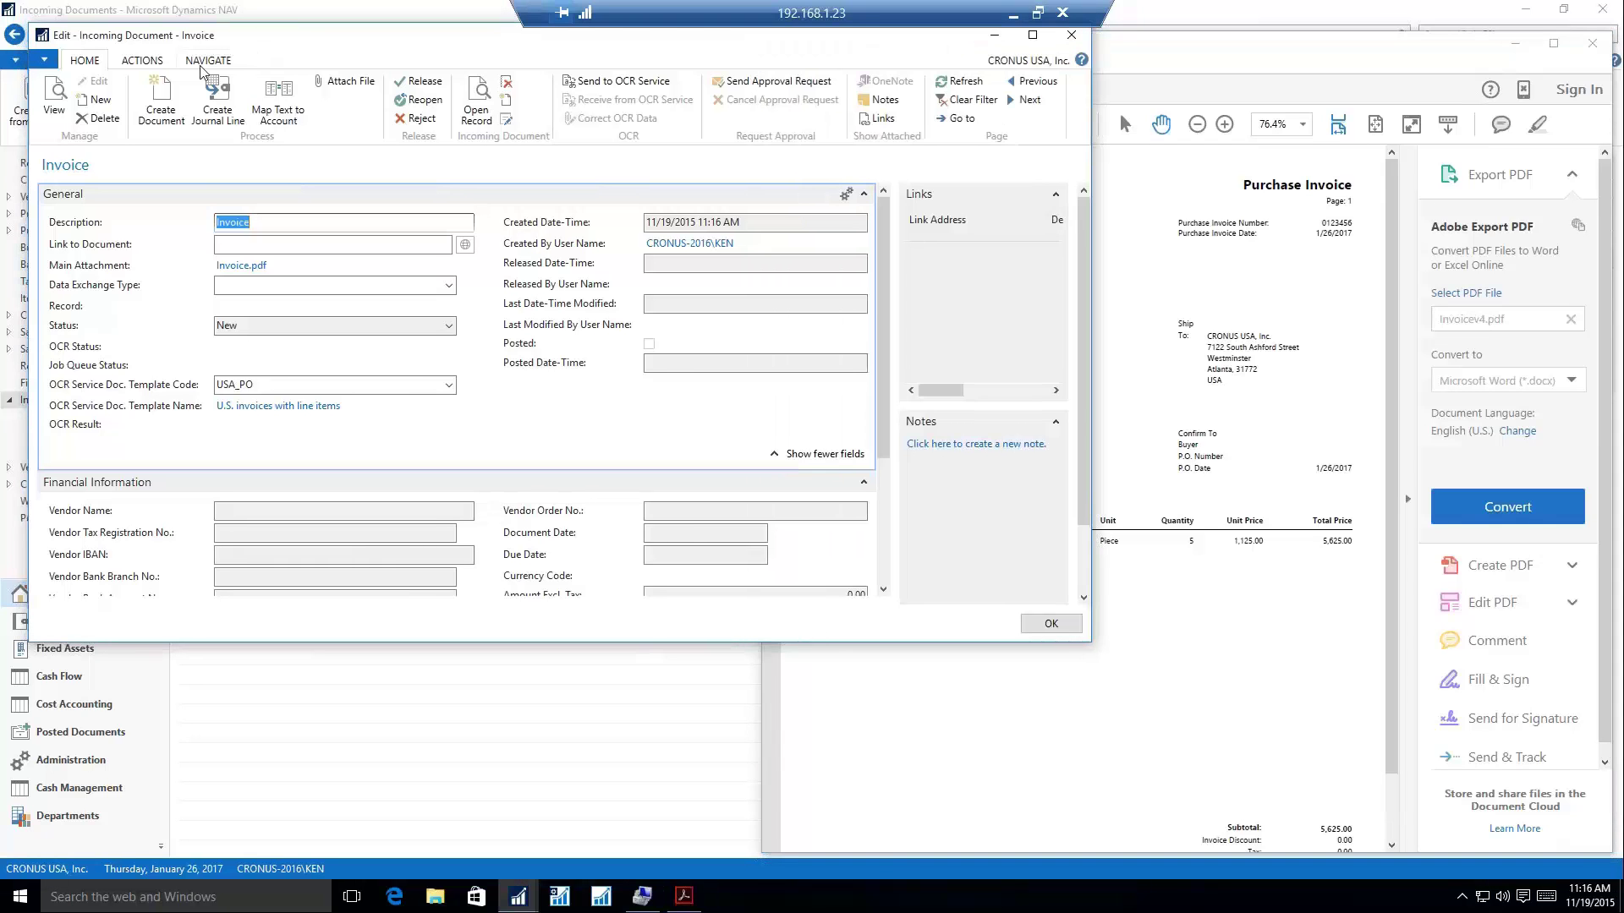
left_click(203, 62)
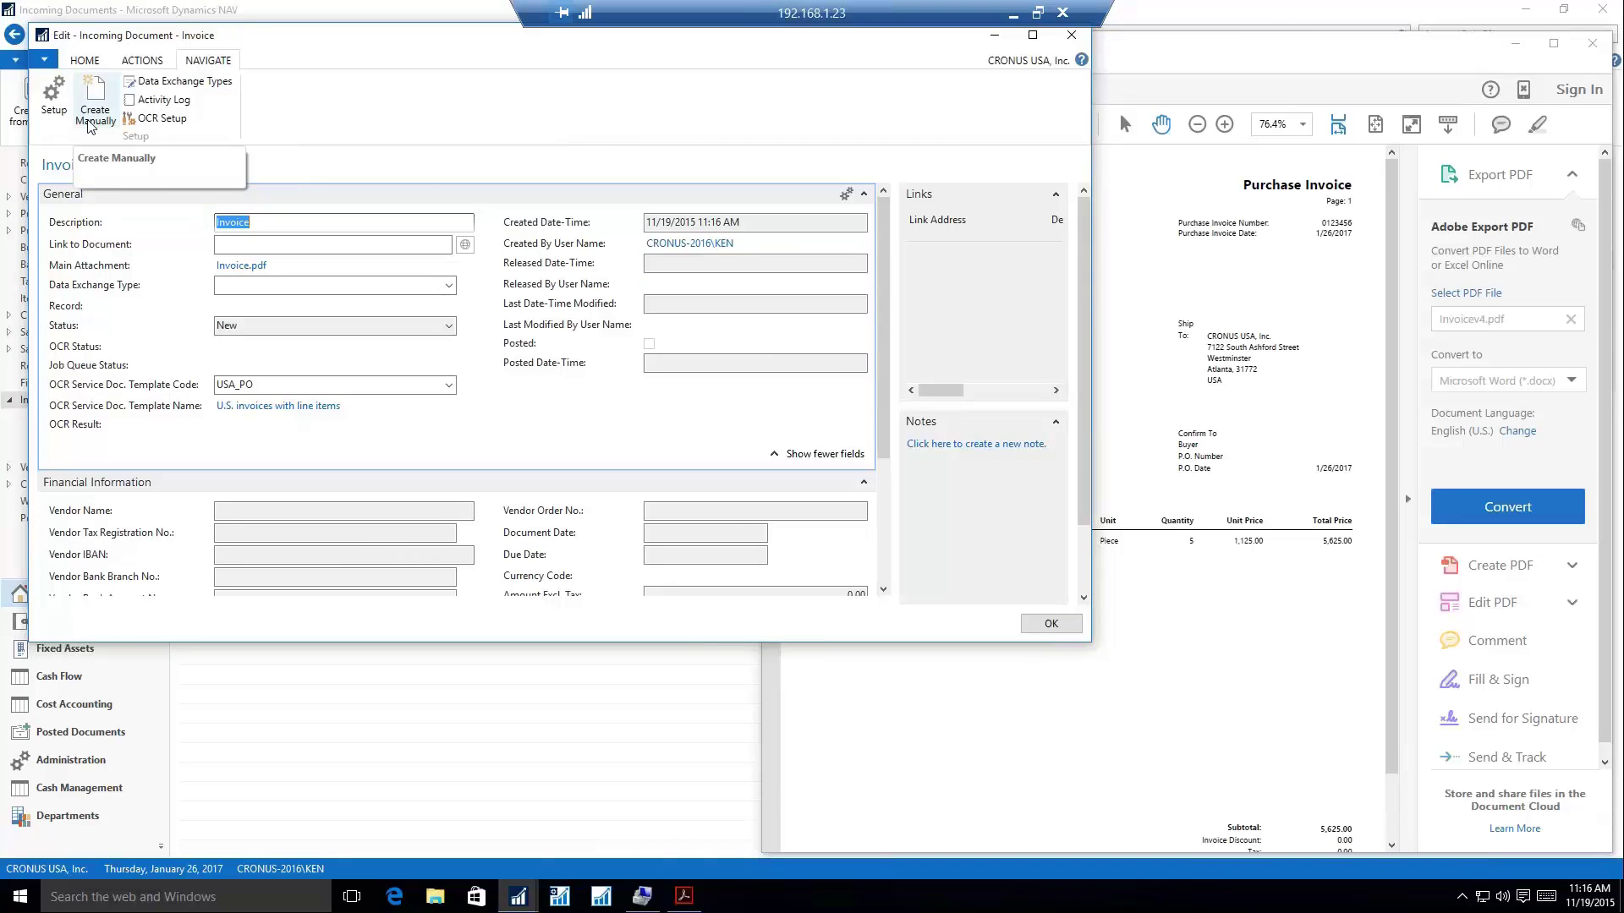
left_click(91, 119)
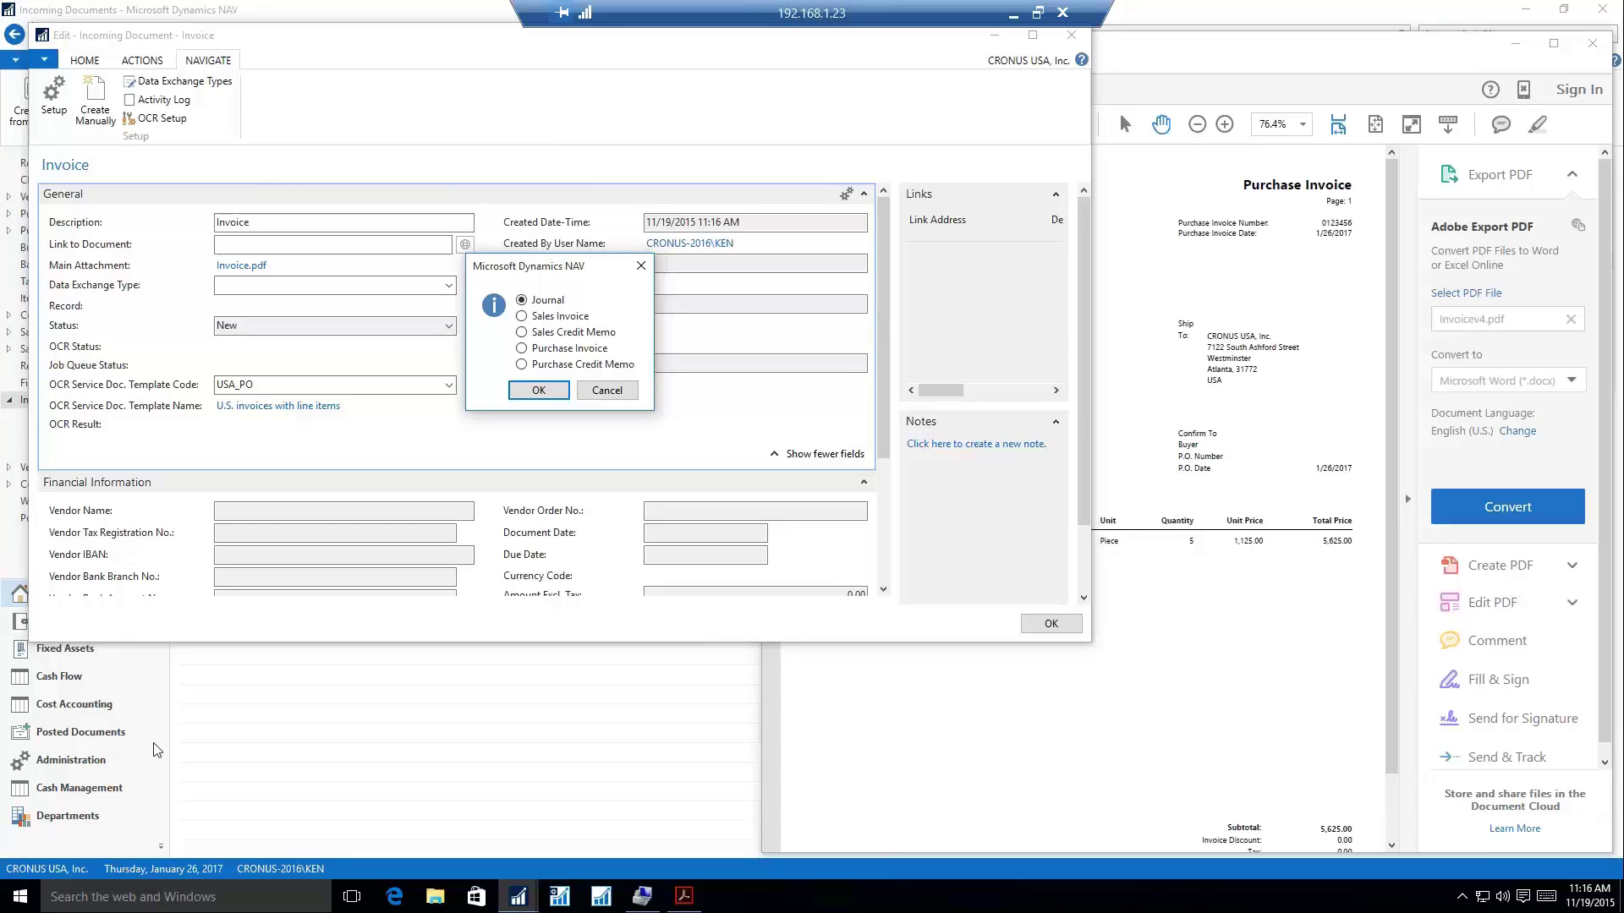
left_click(521, 348)
- Create purchase invoice 1026 with vendor CRONUS and Vendor Invoice No. 01239
left_click(540, 391)
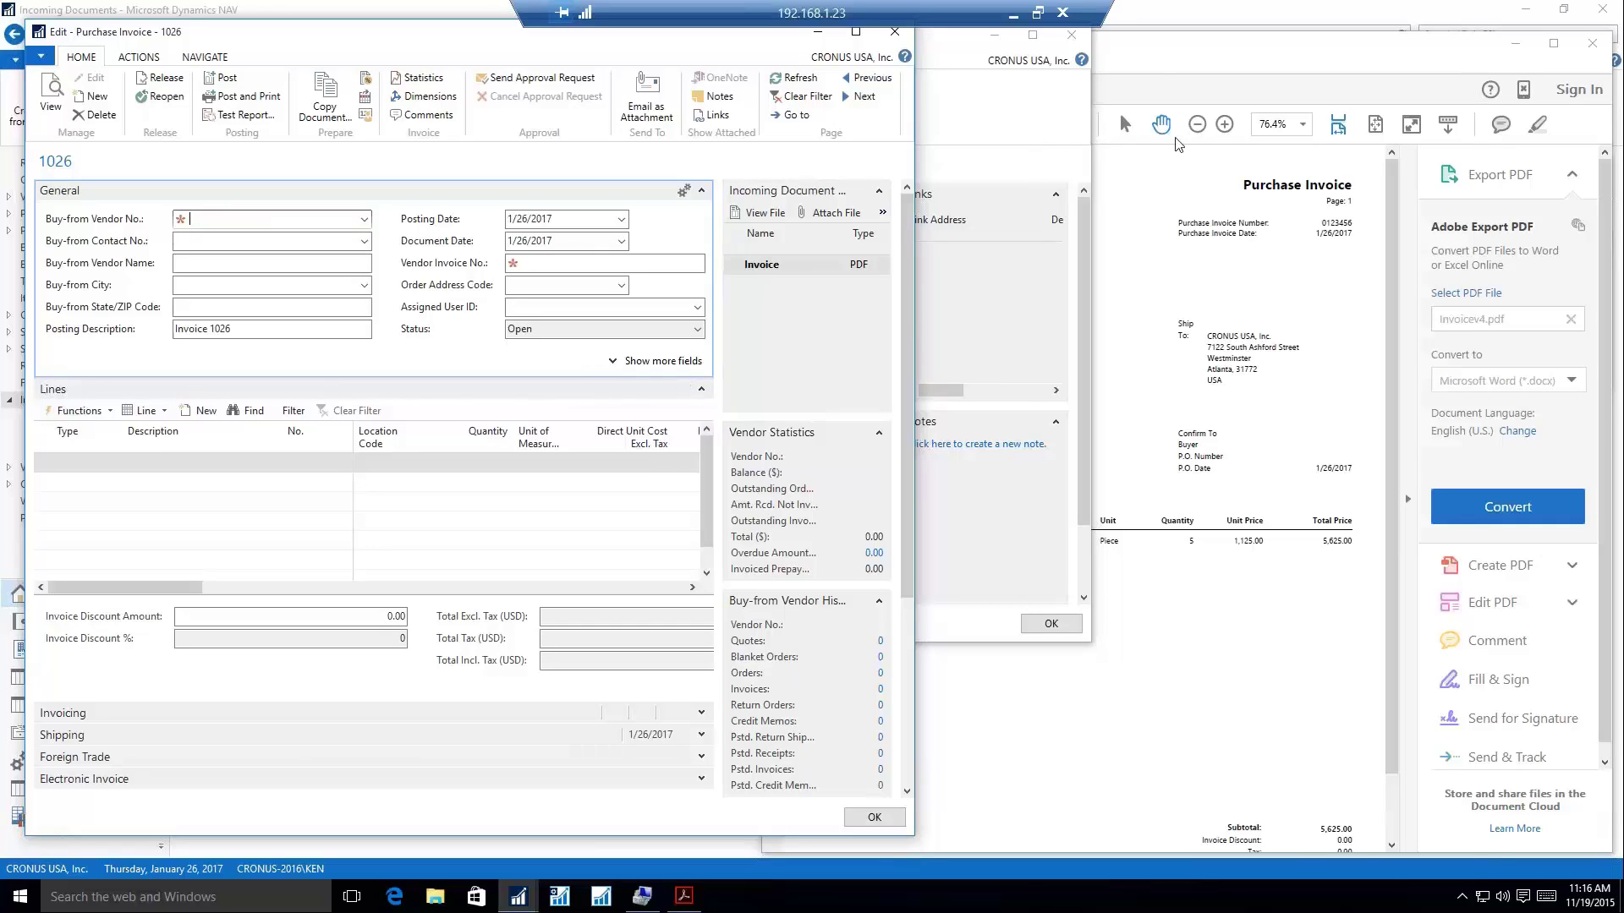
left_click(1155, 70)
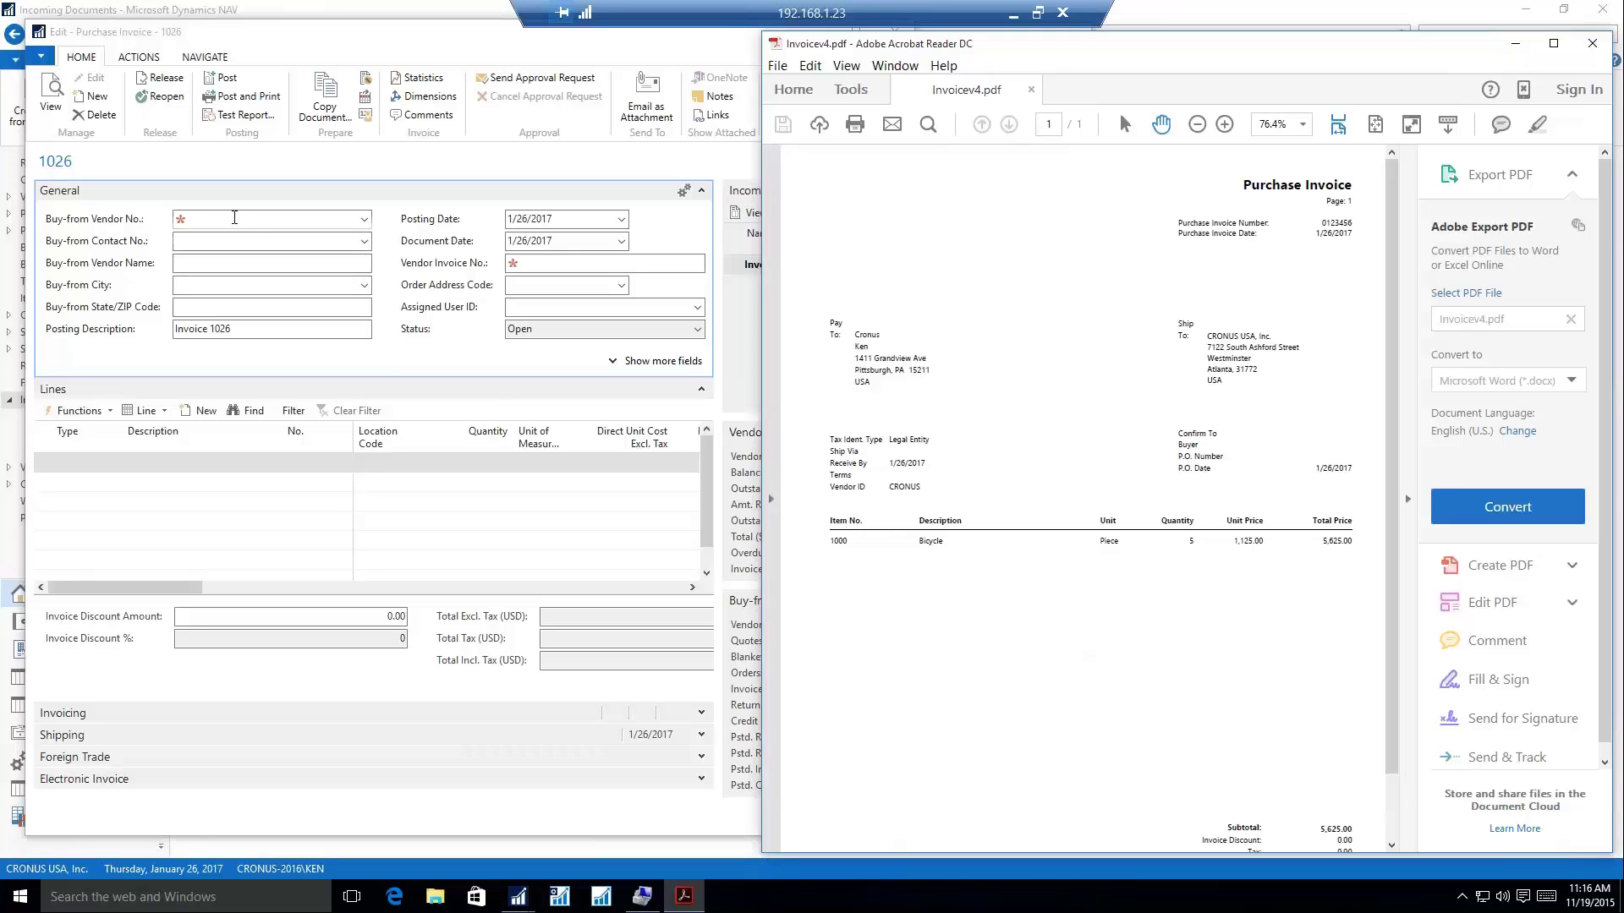
left_click(234, 218)
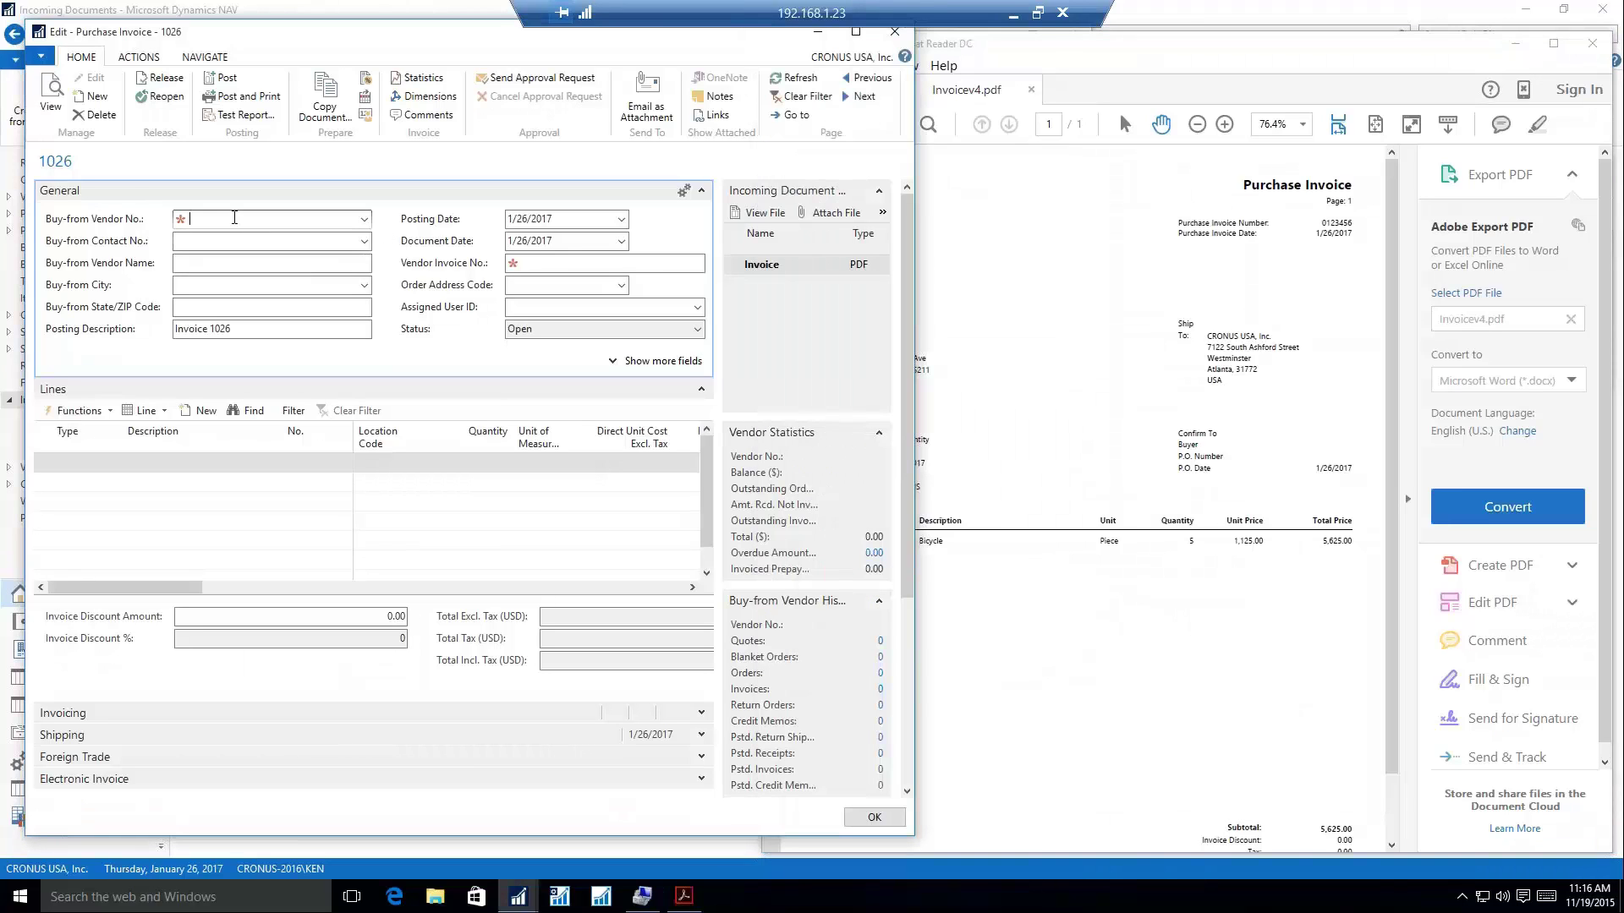
type("cron")
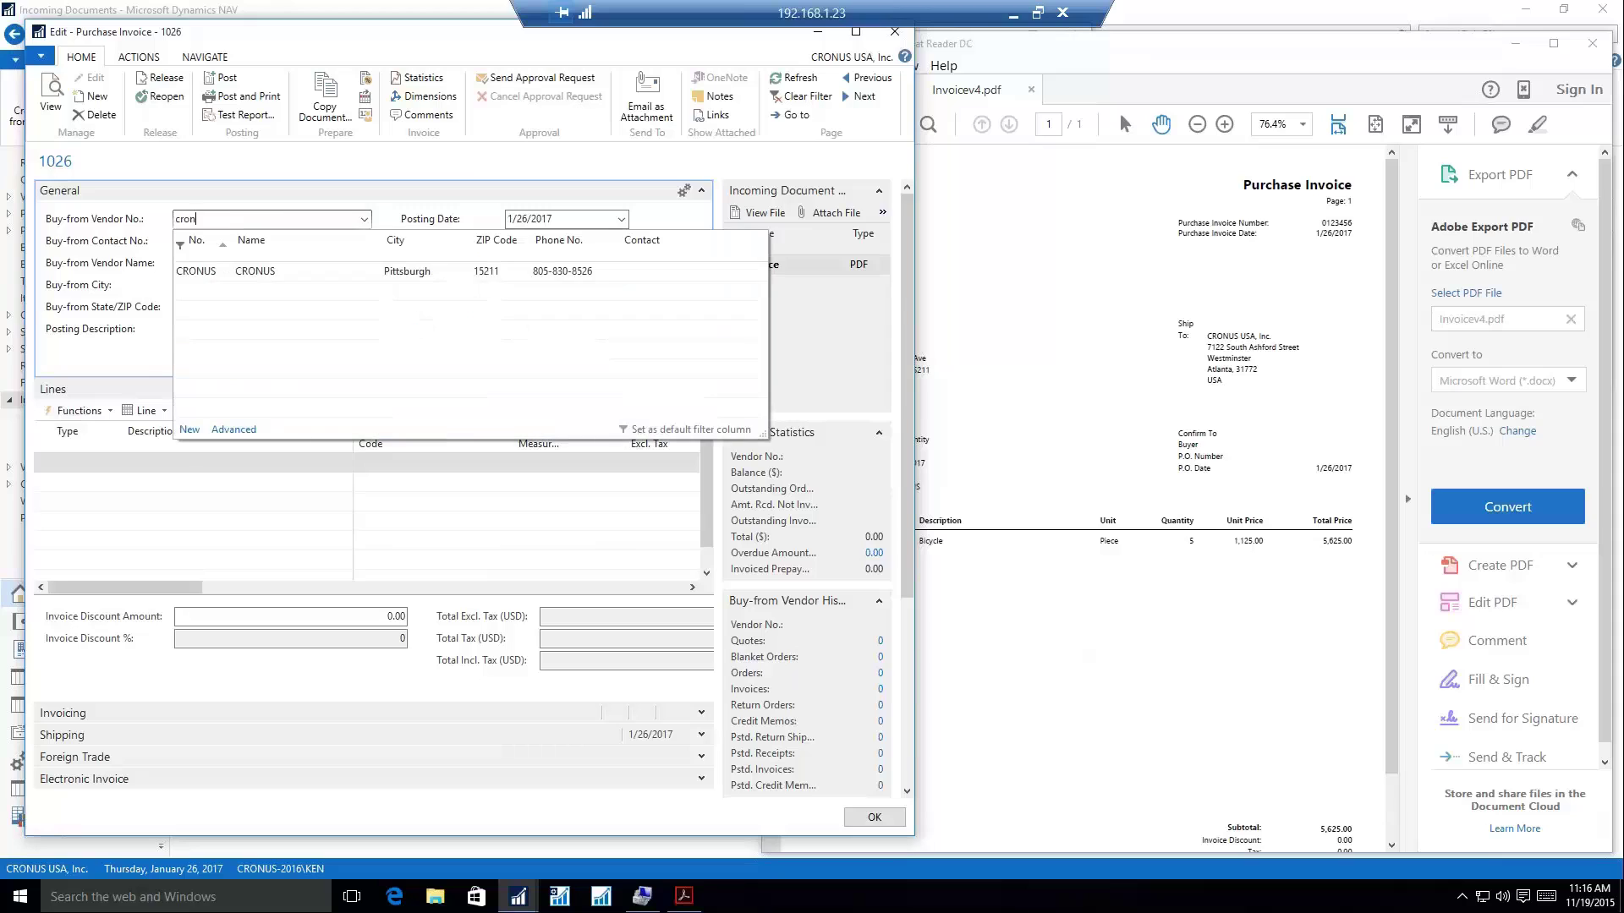
left_click(192, 270)
left_click(549, 266)
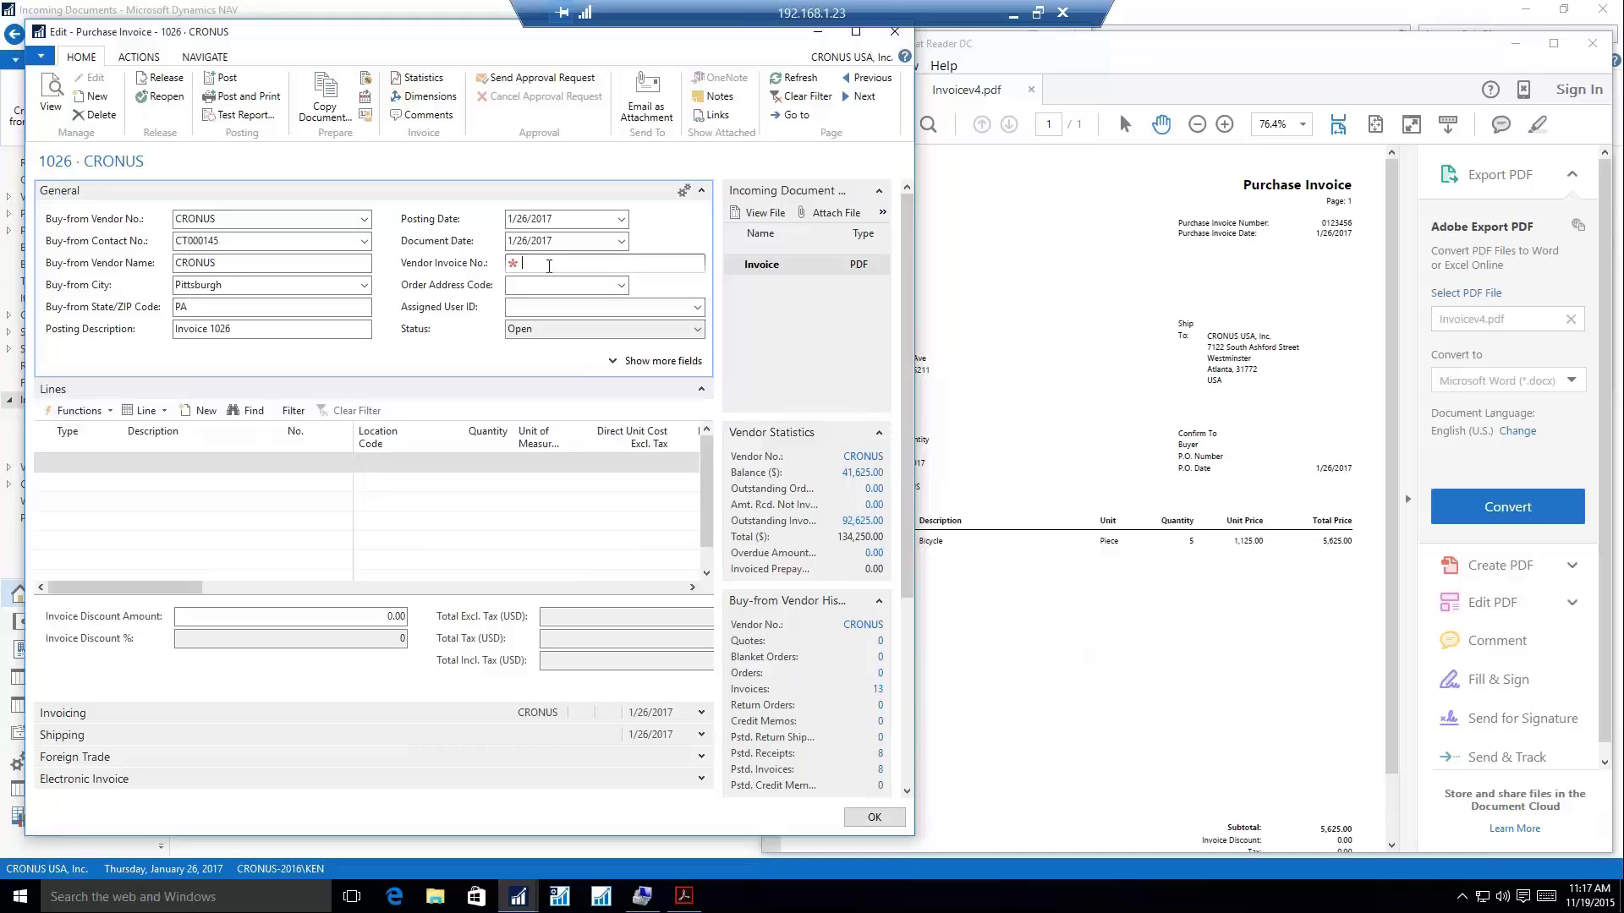
type("01239")
key("Tab")
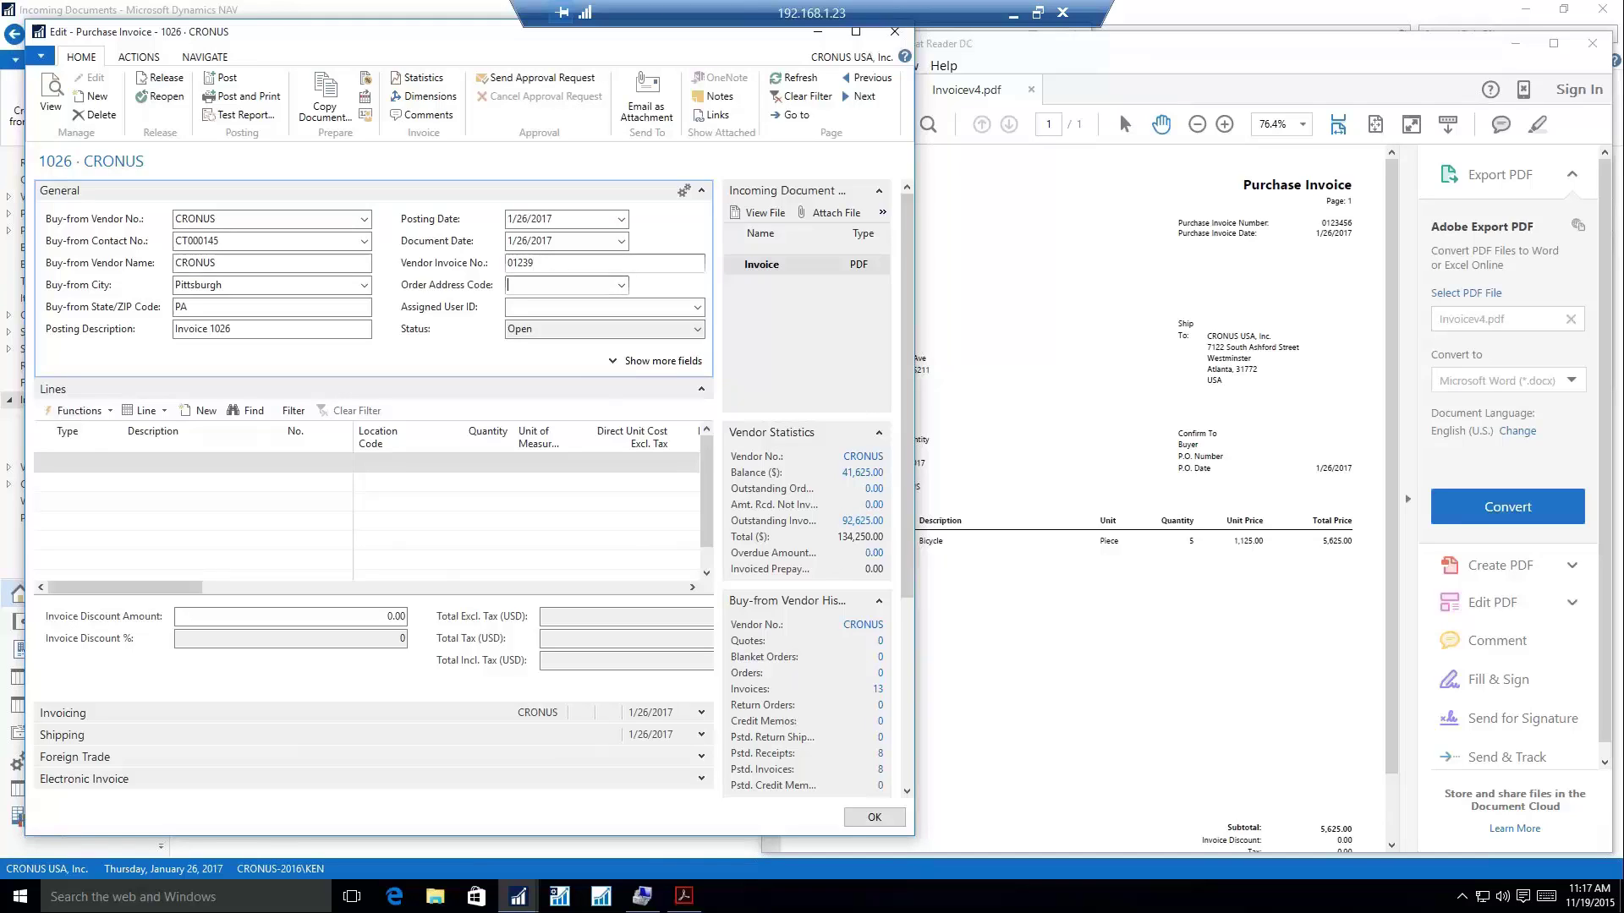
- Add an invoice line: Type Item, No. 1000 Bicycle, Quantity 5
left_click(58, 480)
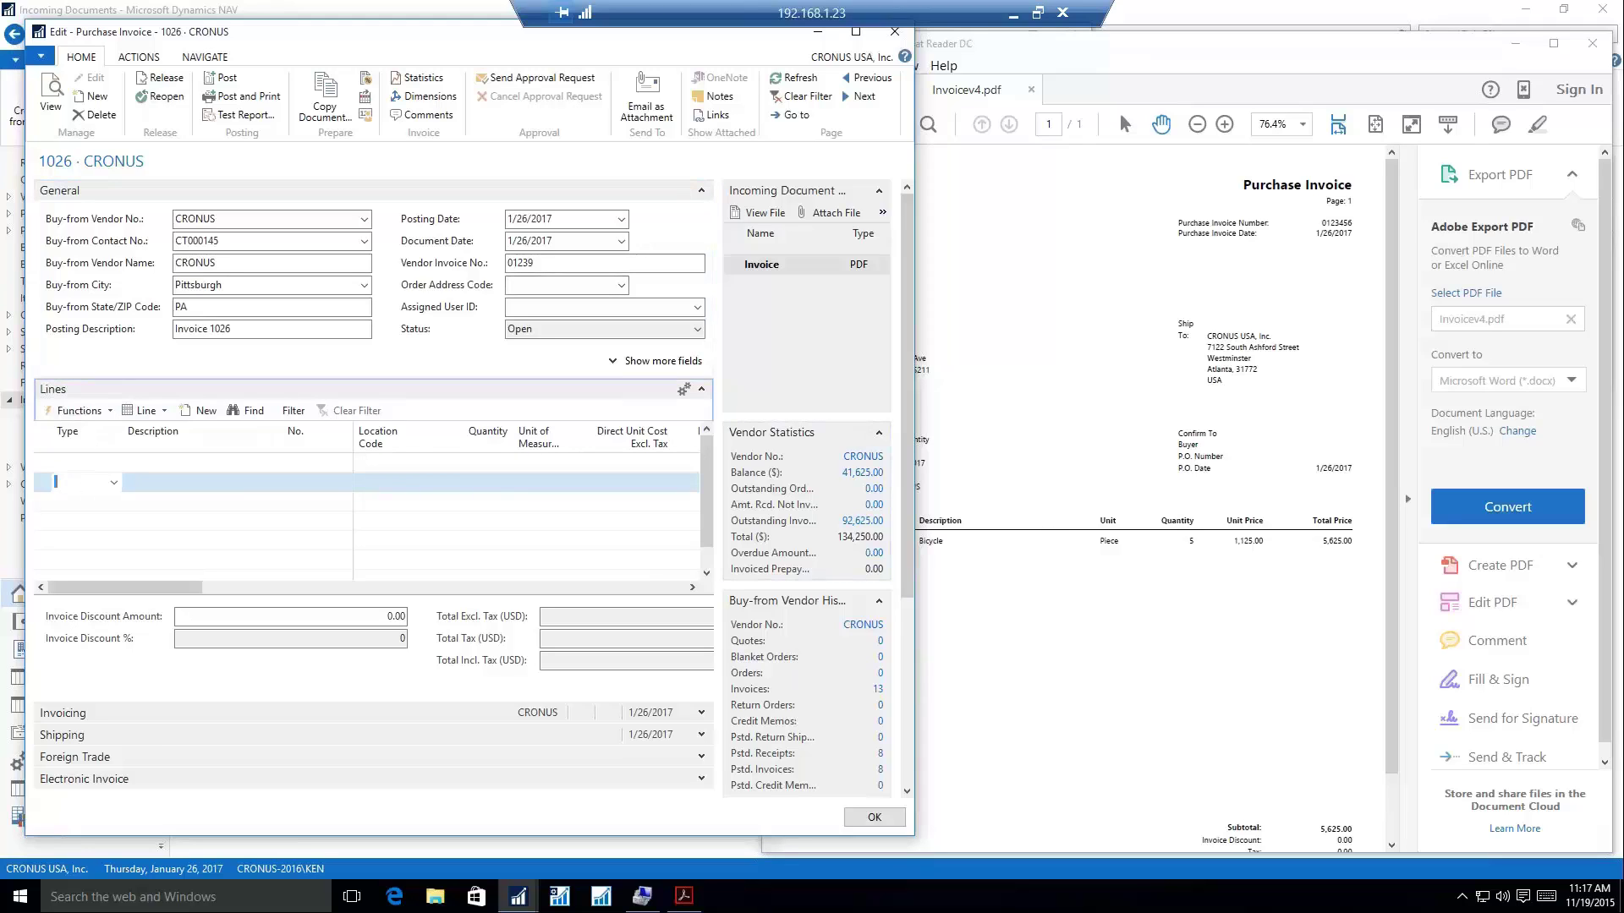
type("Item")
key("Tab")
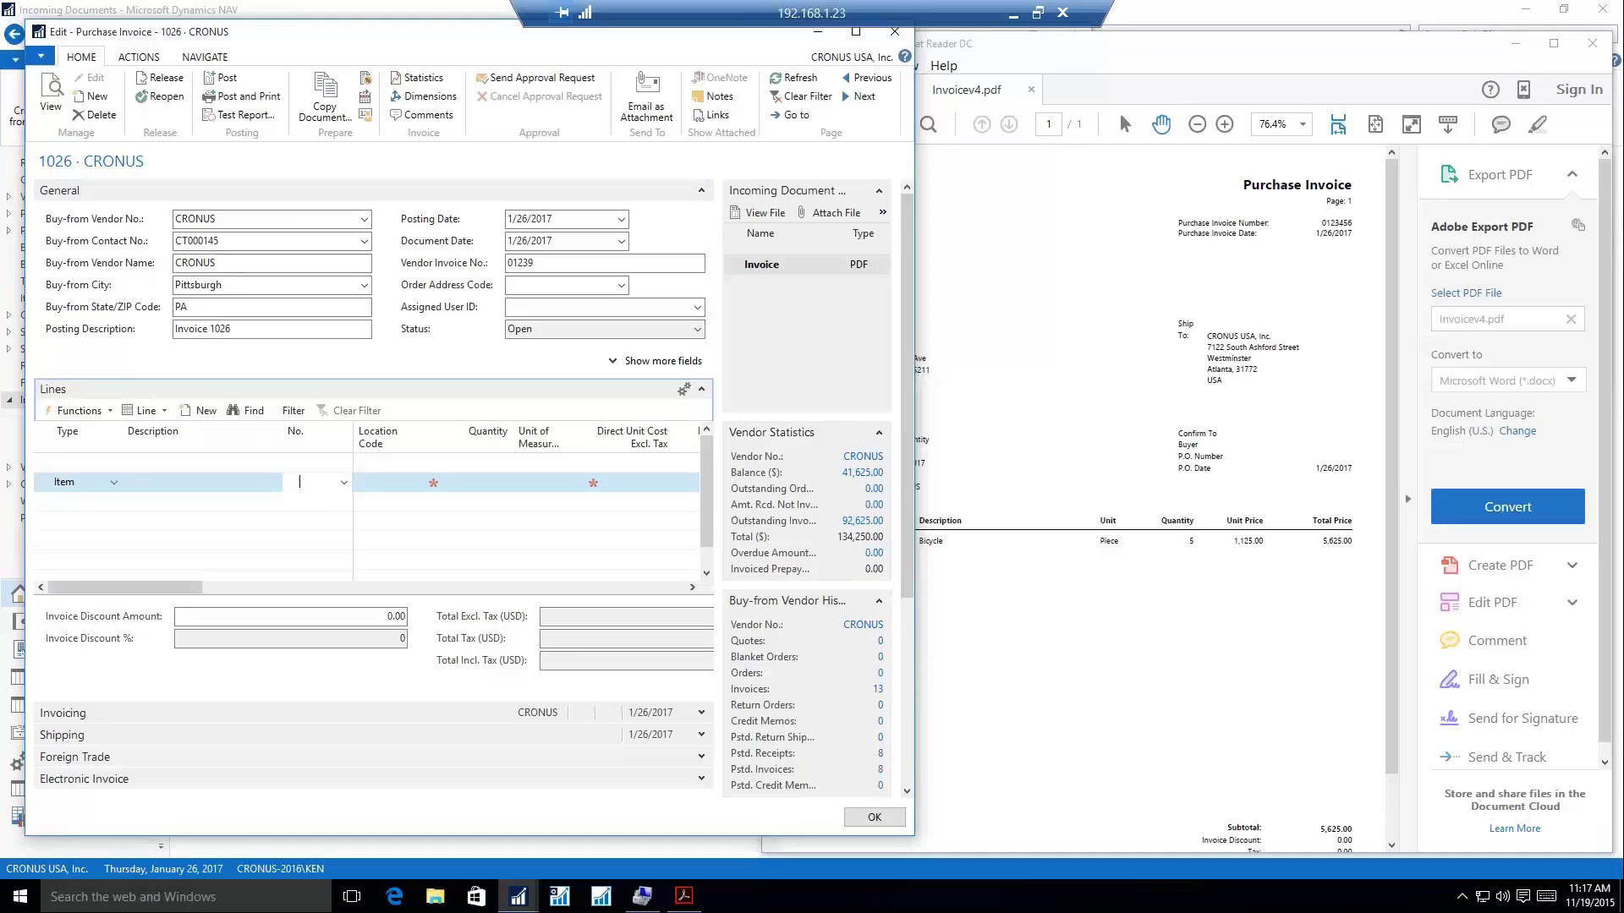
type("1000")
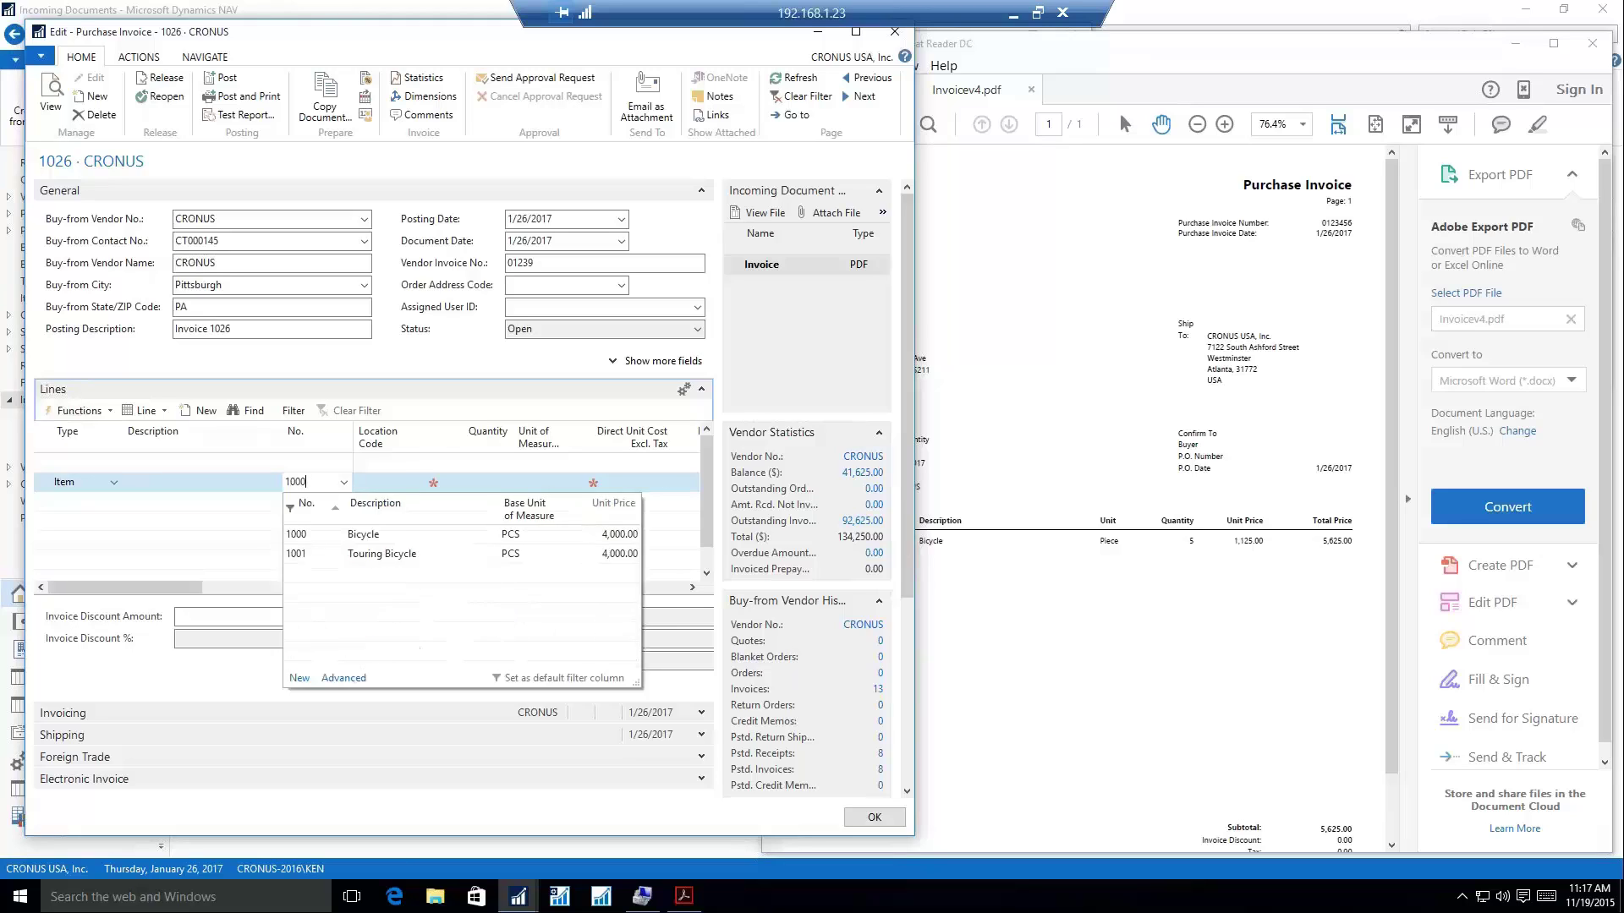
key("Tab")
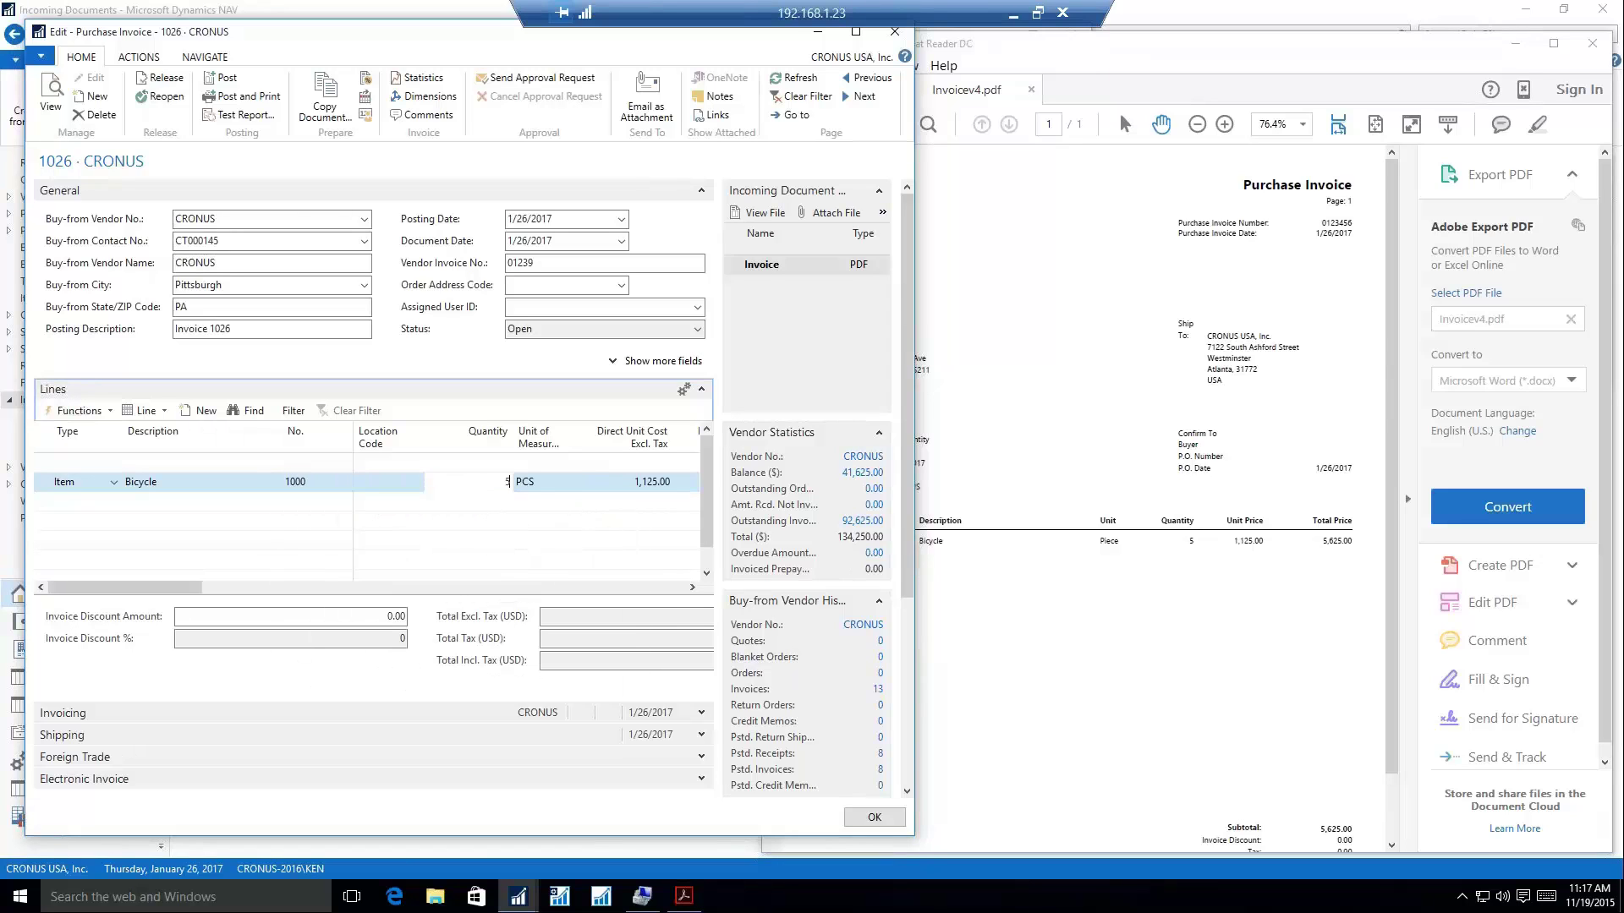
type("5")
key("Tab")
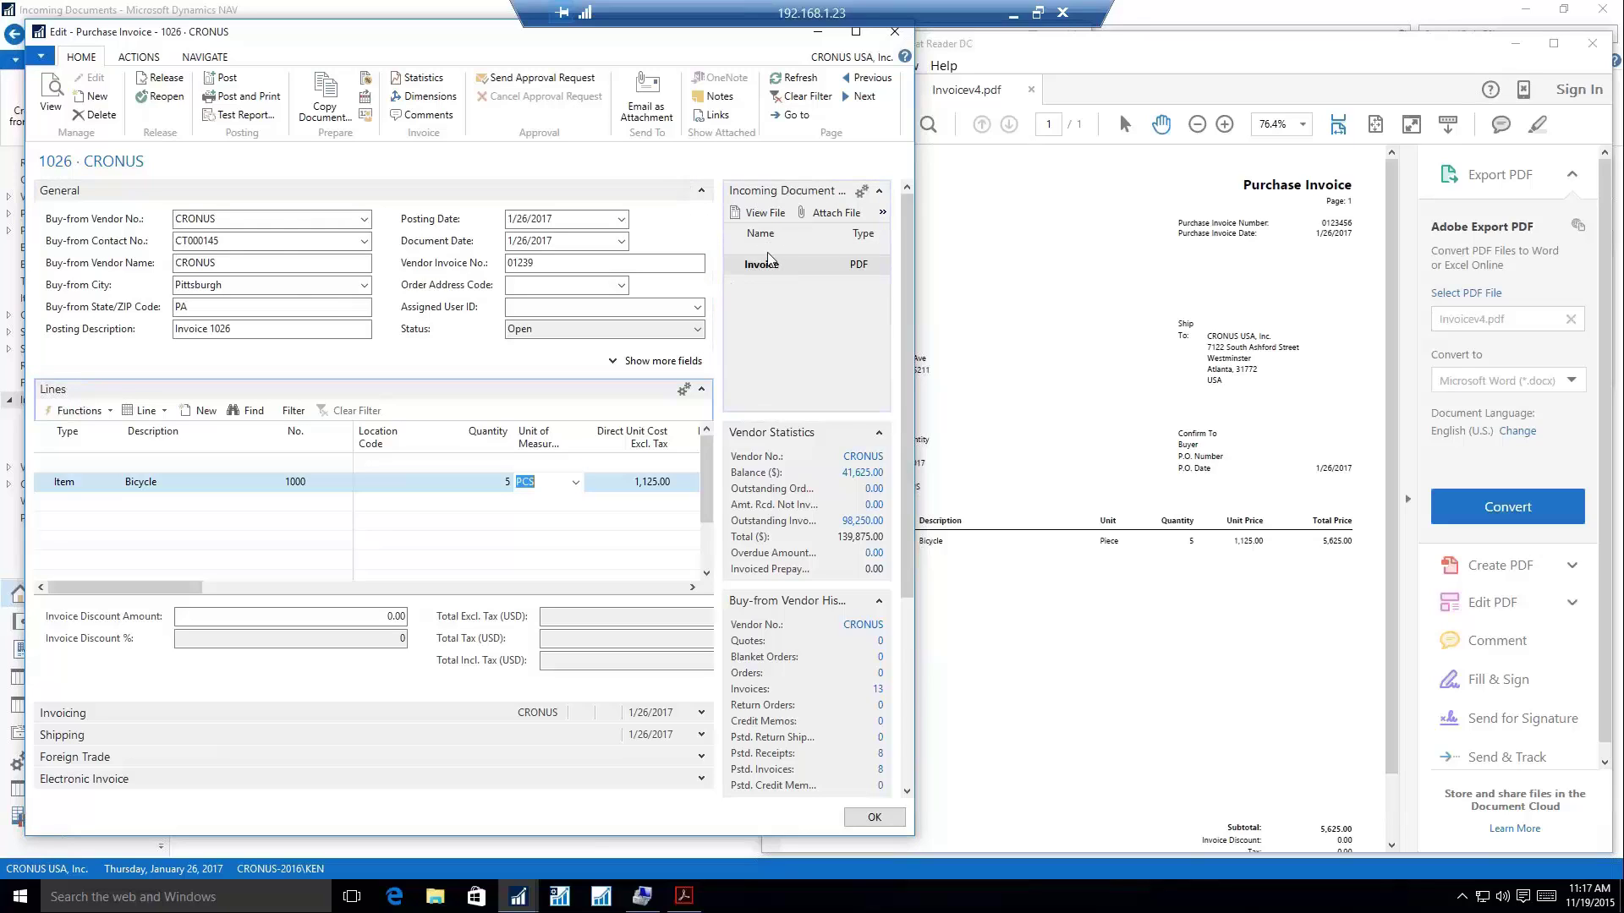
- Check the attached invoice PDF, then release and post purchase invoice 1026
left_click(757, 212)
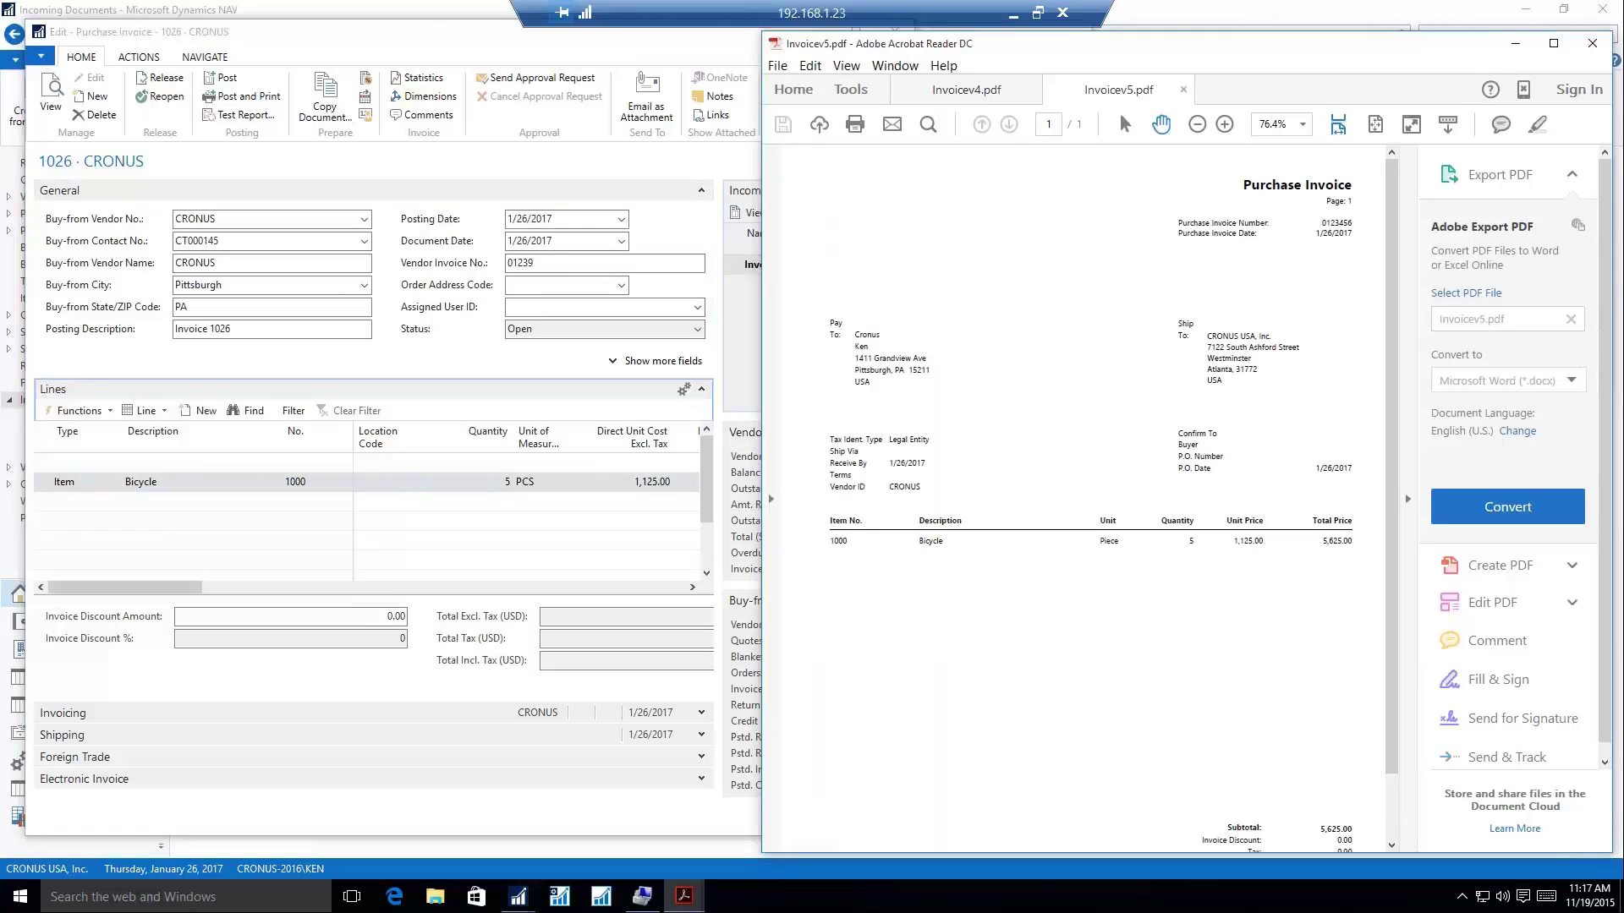
left_click(1582, 52)
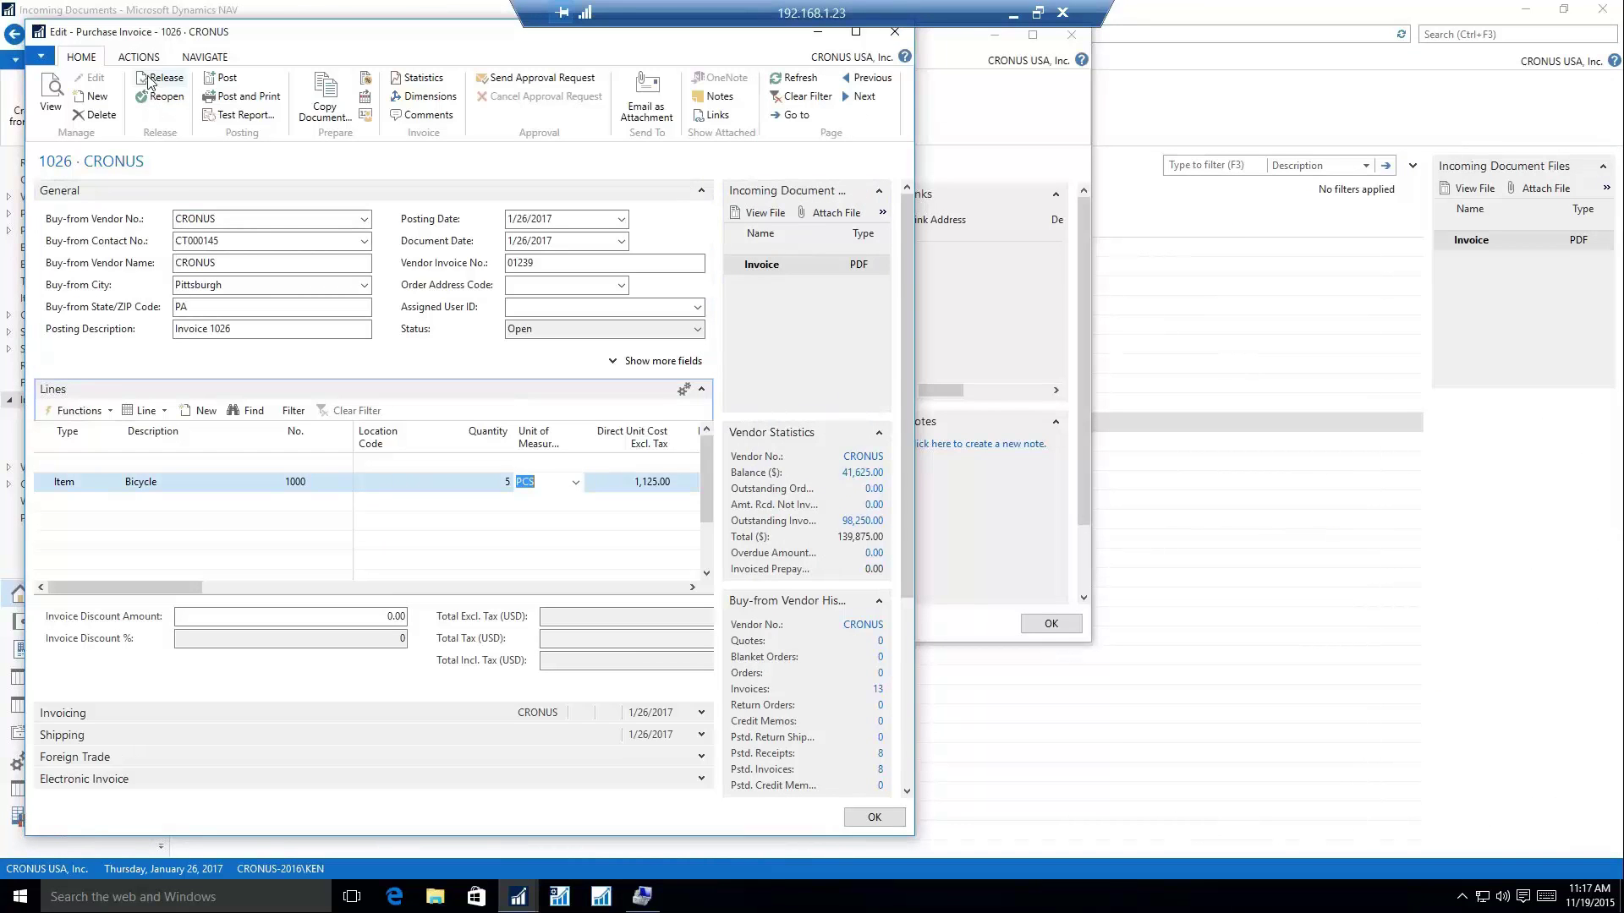
left_click(161, 78)
left_click(224, 78)
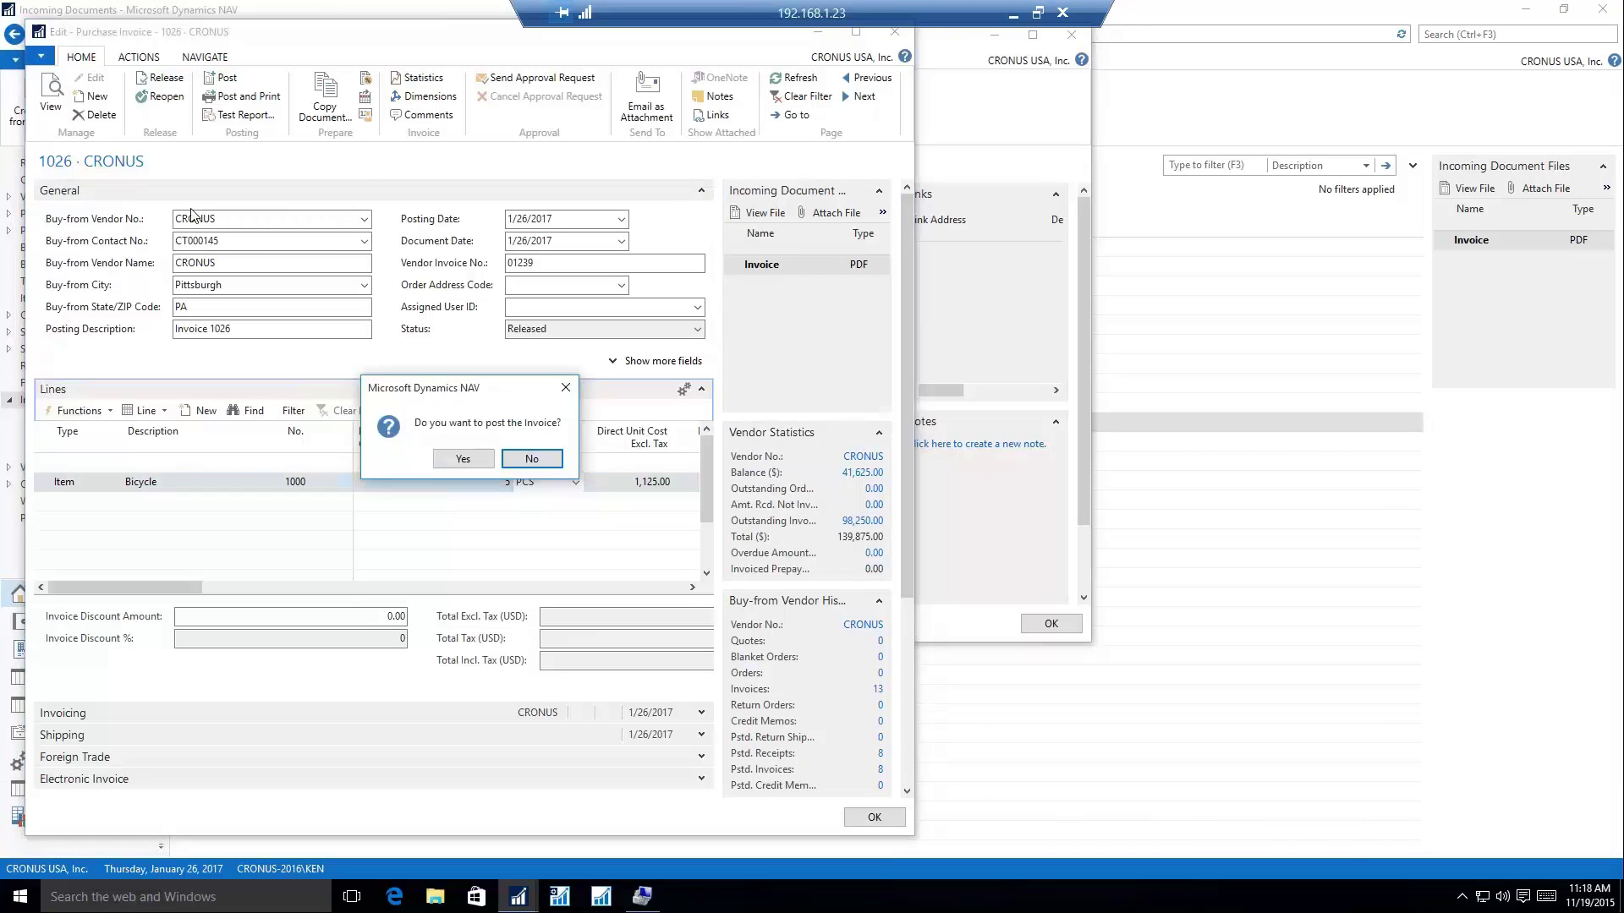
left_click(462, 459)
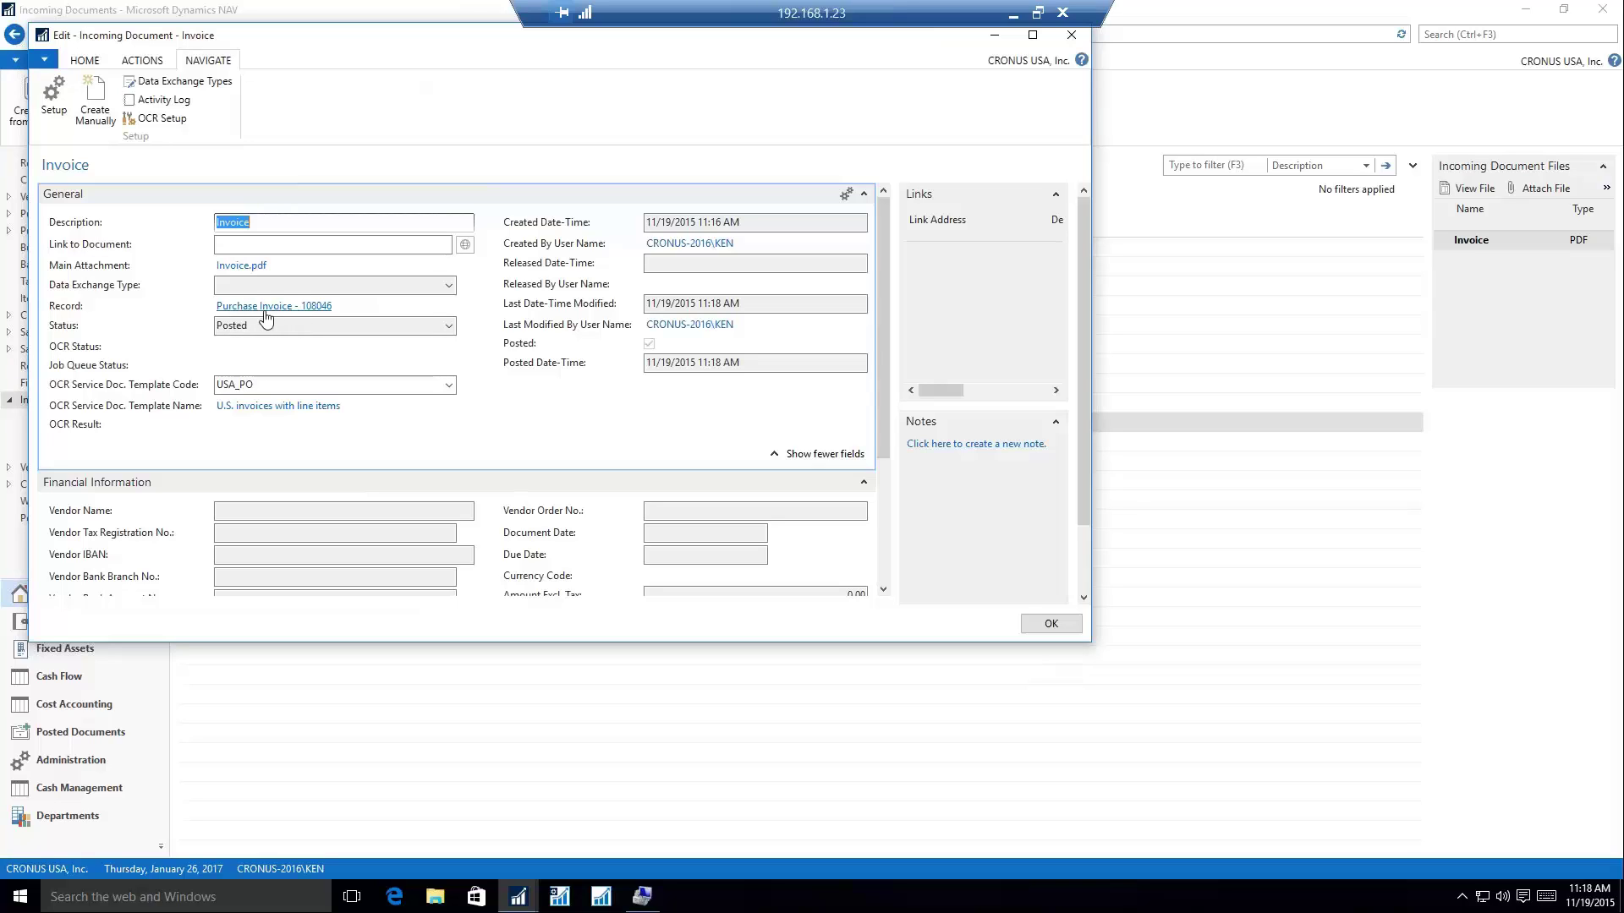
- Open posted purchase invoice 108046 from the record link and view its Invoice PDF
left_click(248, 327)
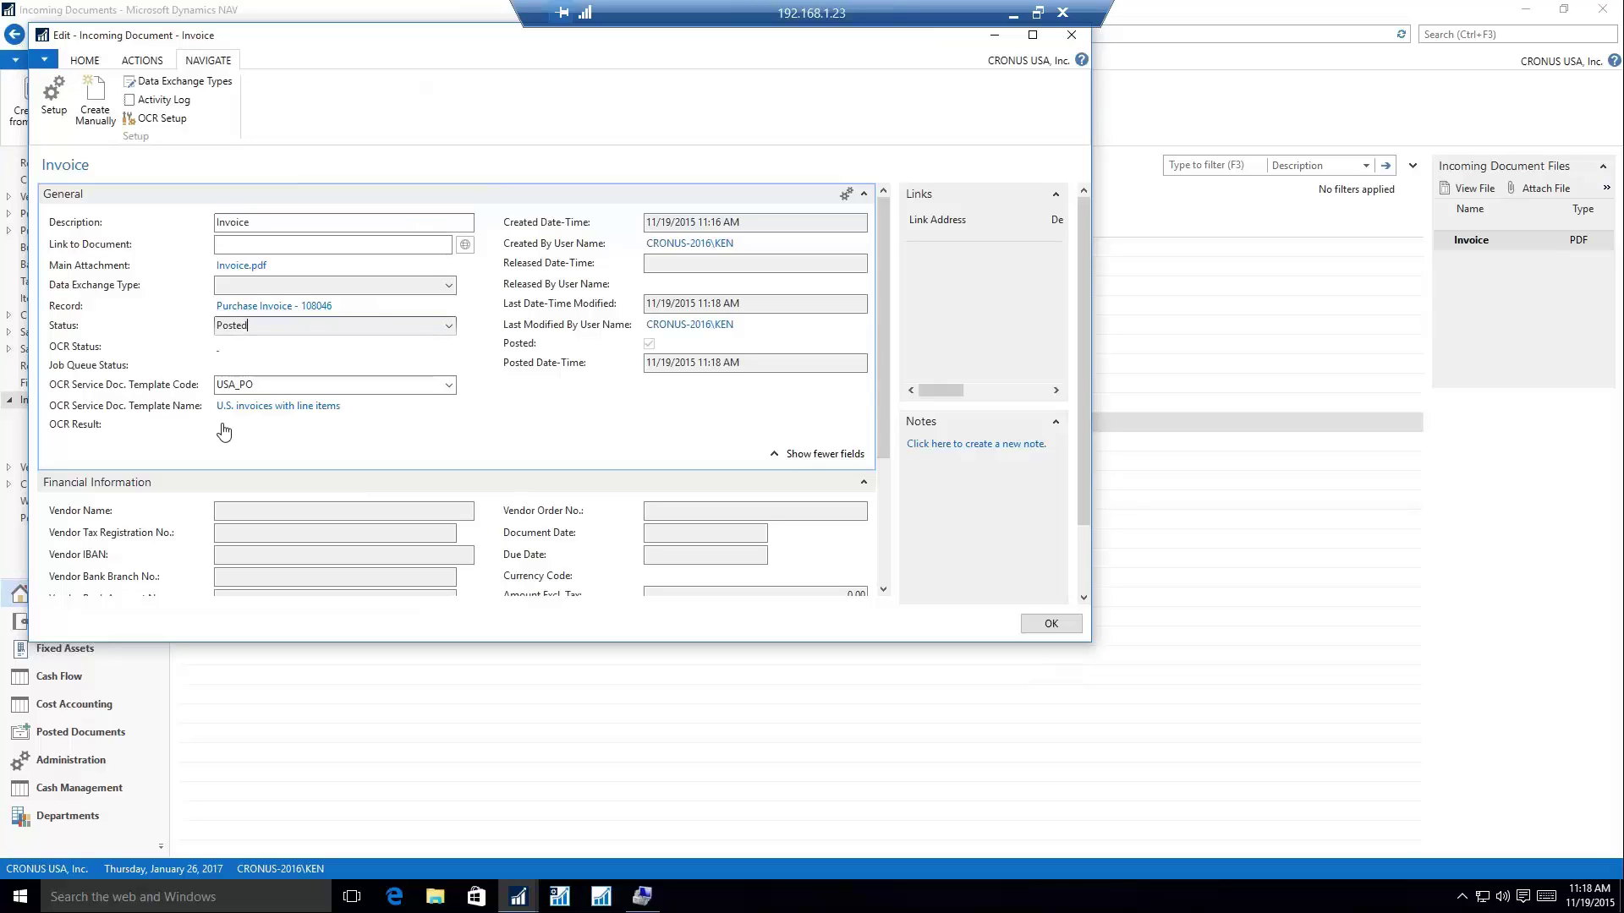
left_click(280, 307)
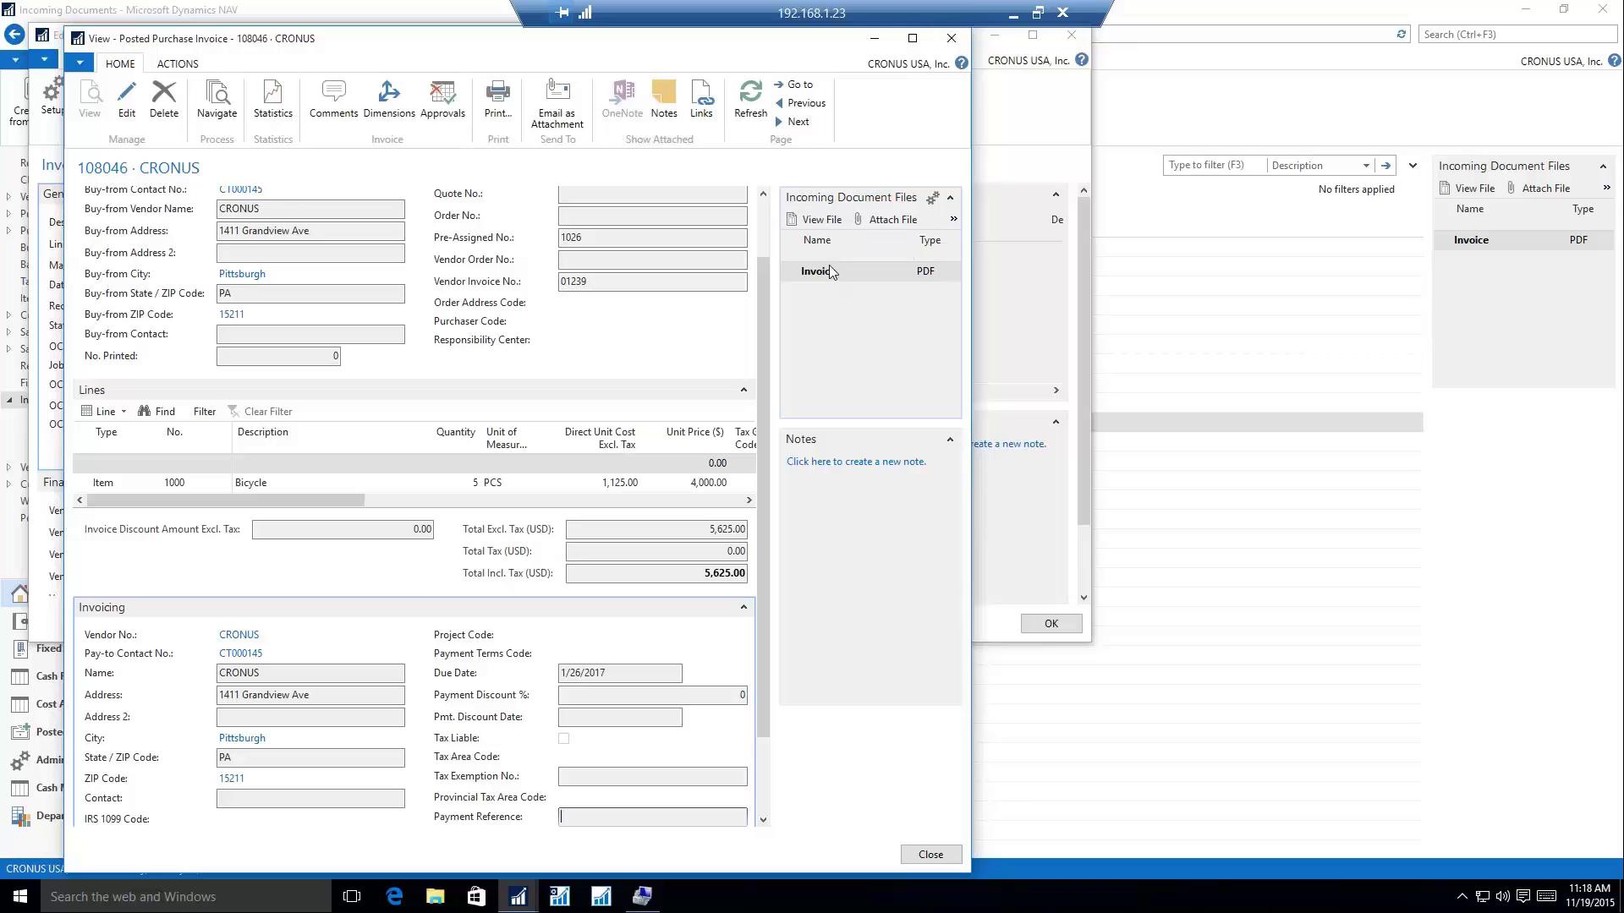
left_click(819, 222)
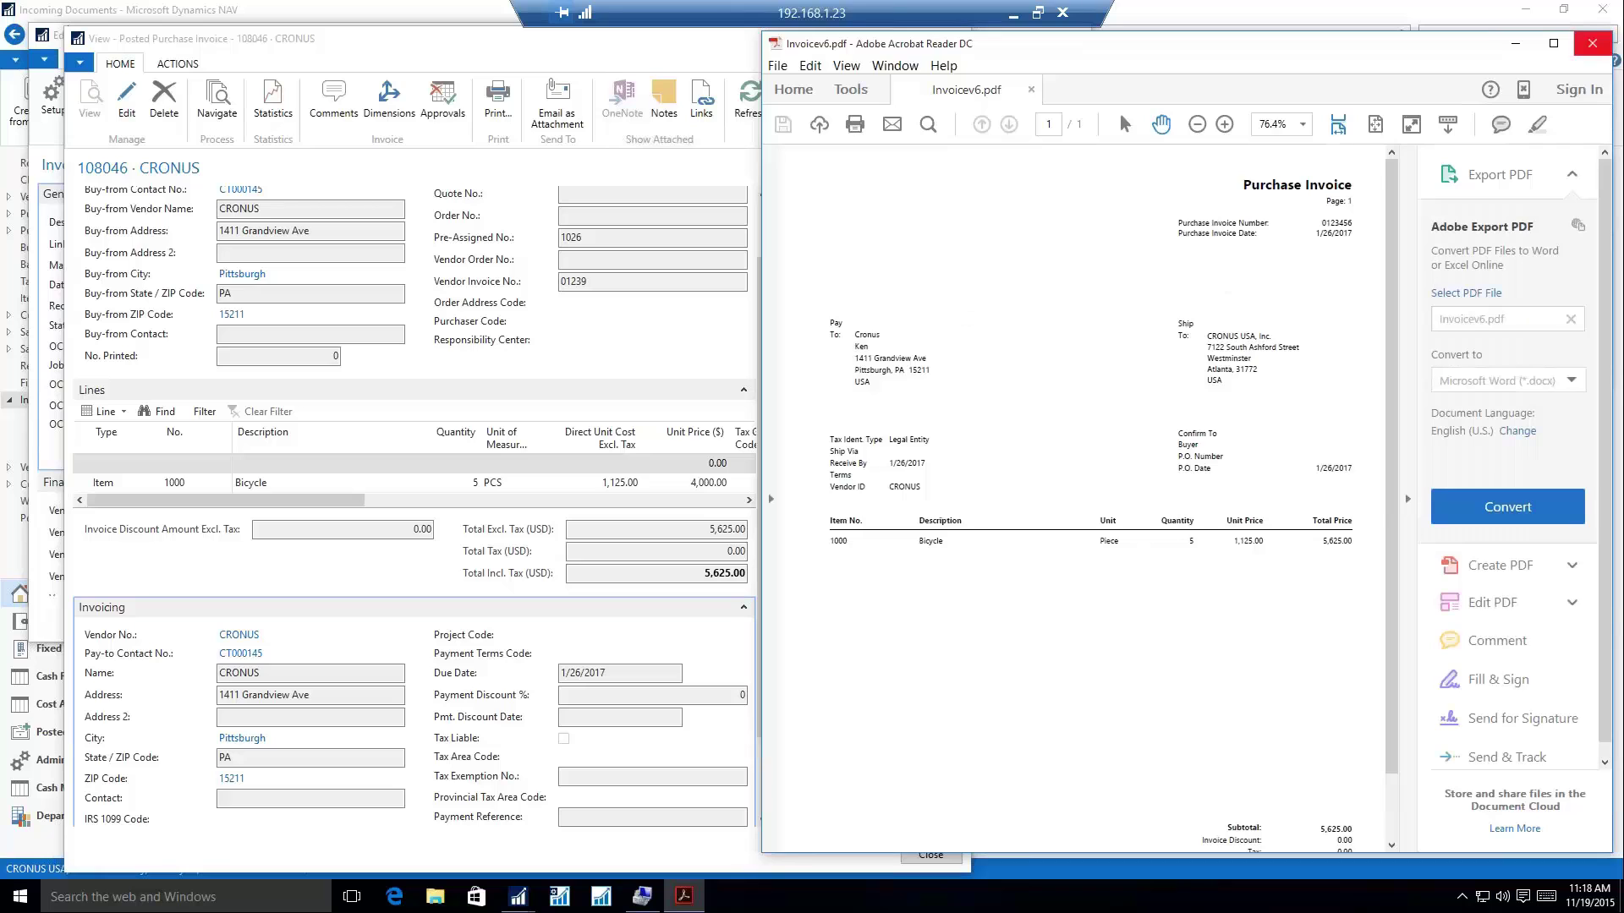
left_click(1585, 48)
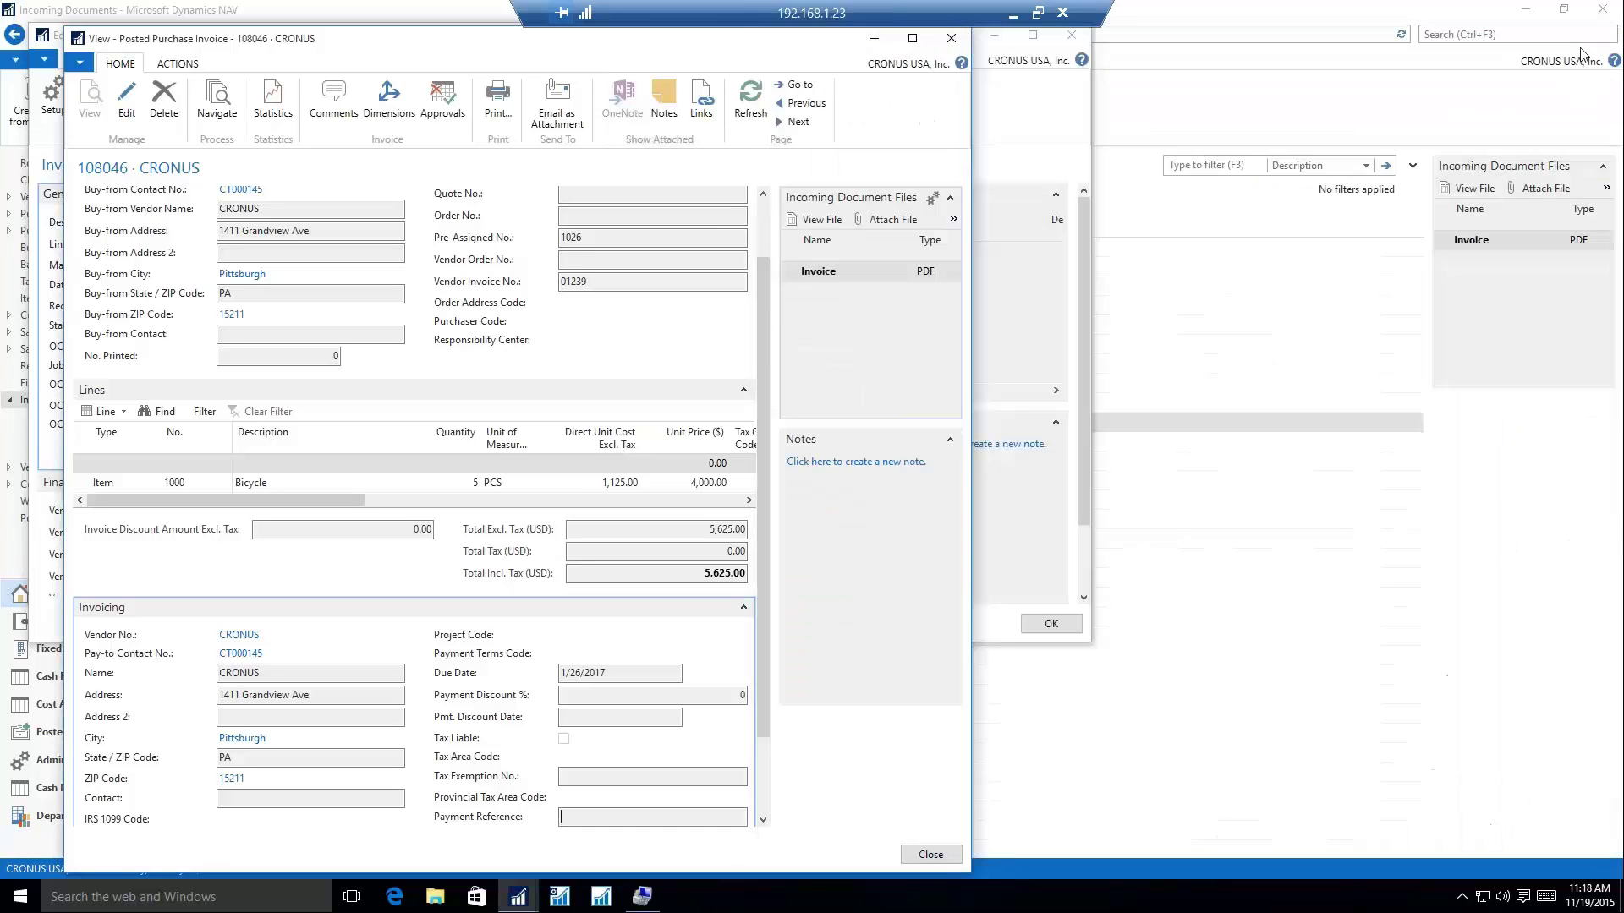
- Navigate to the G/L entries for invoice 108046 and view the scanned PDF from there
left_click(218, 103)
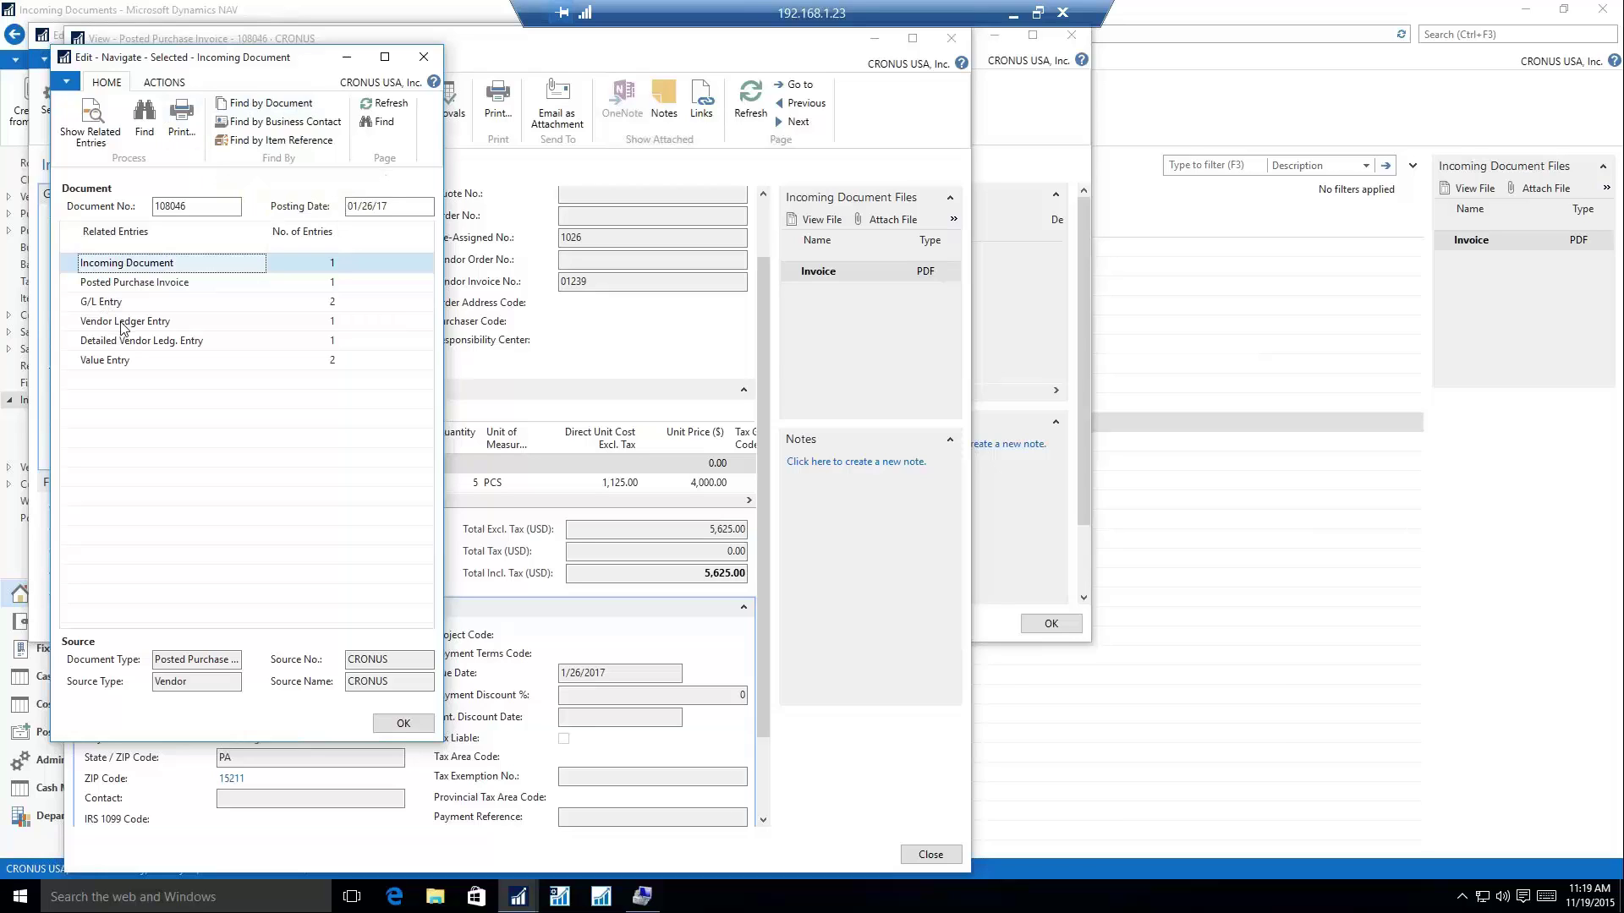
left_click(119, 302)
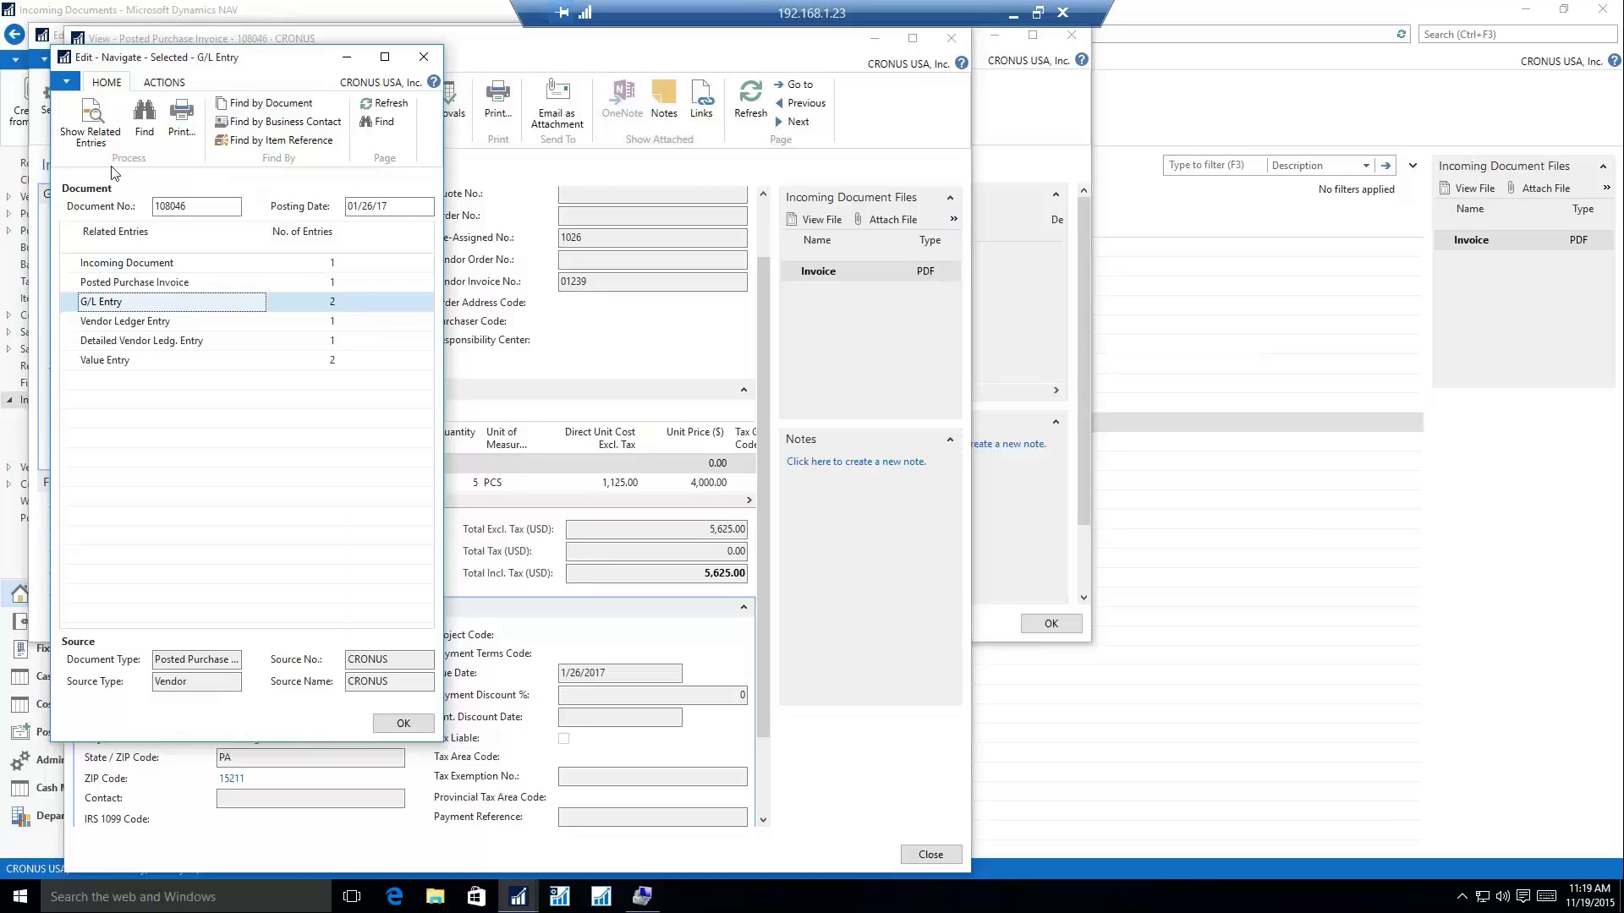
left_click(93, 123)
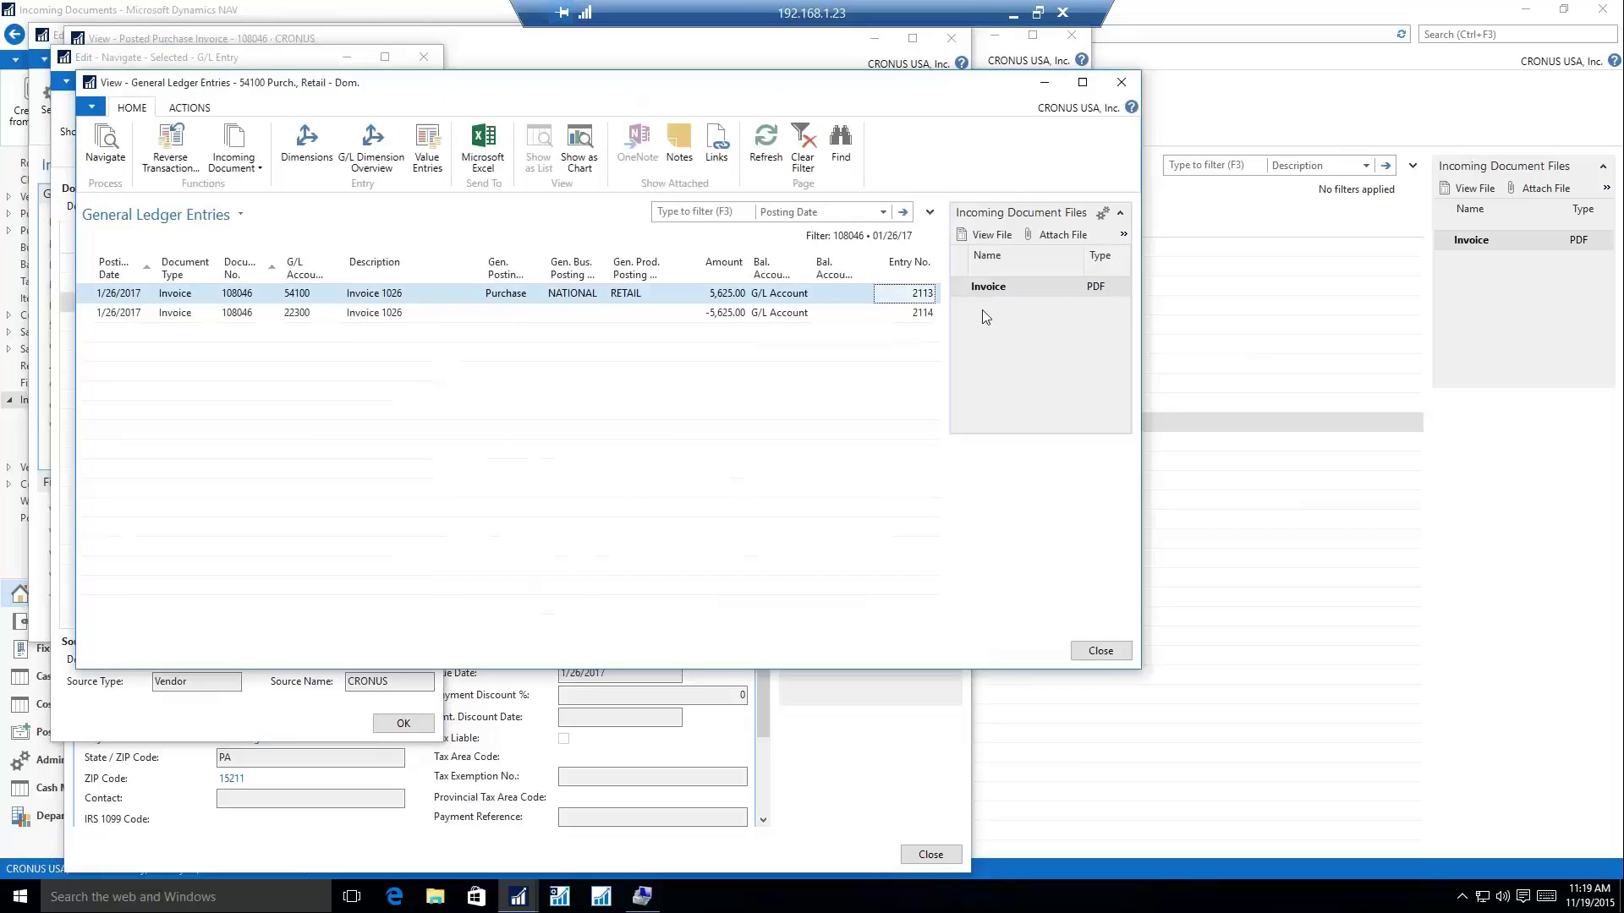
left_click(986, 235)
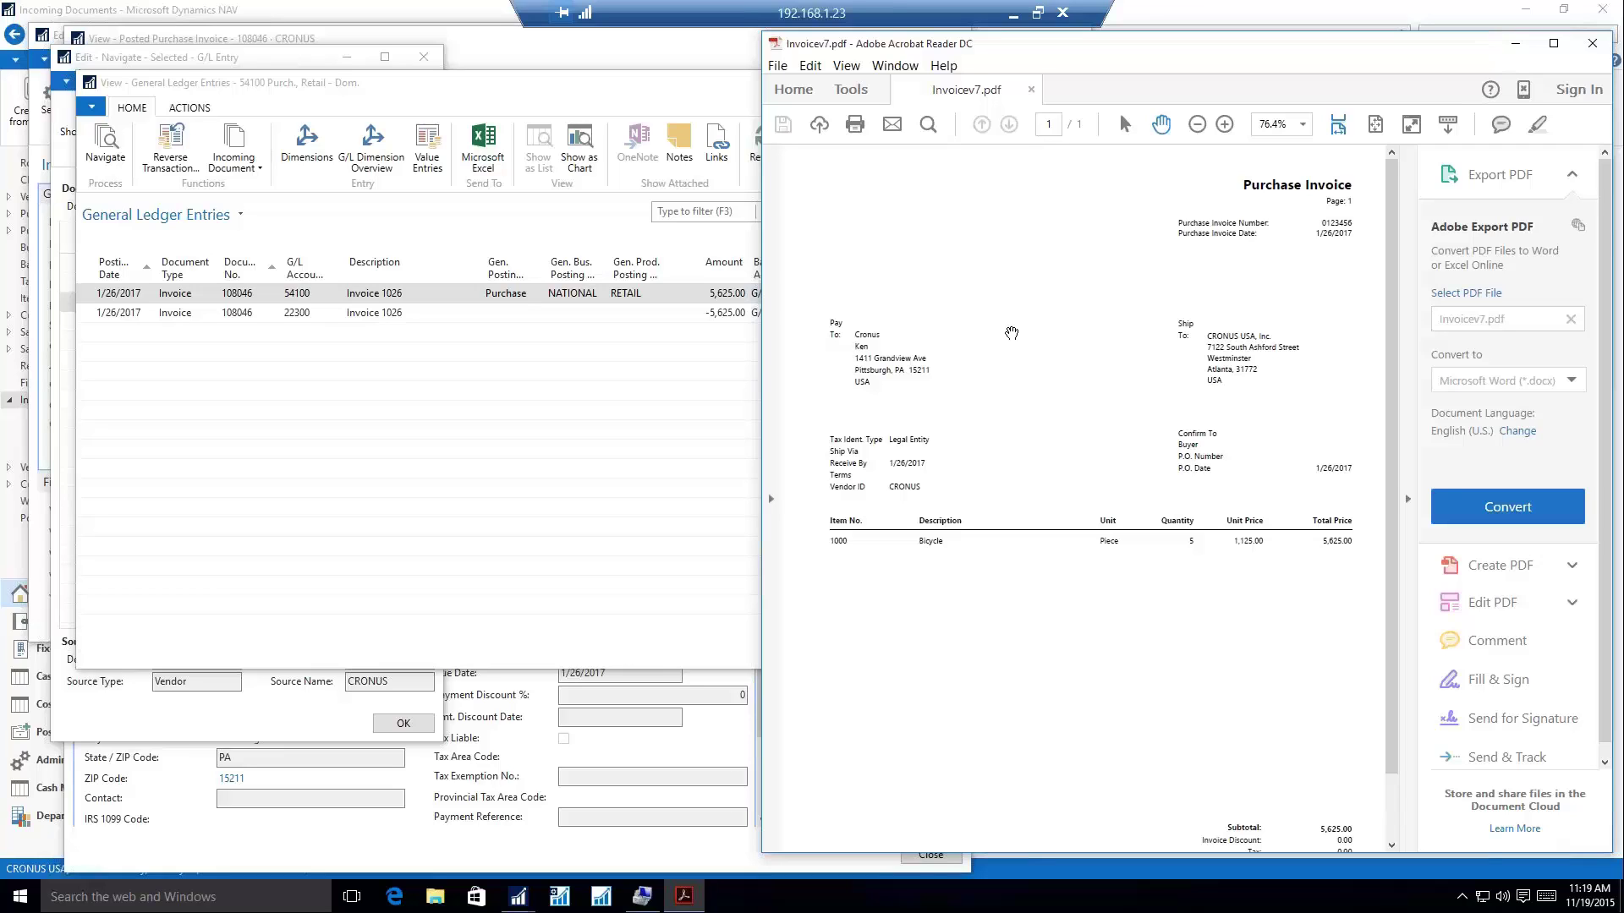
left_click(1593, 43)
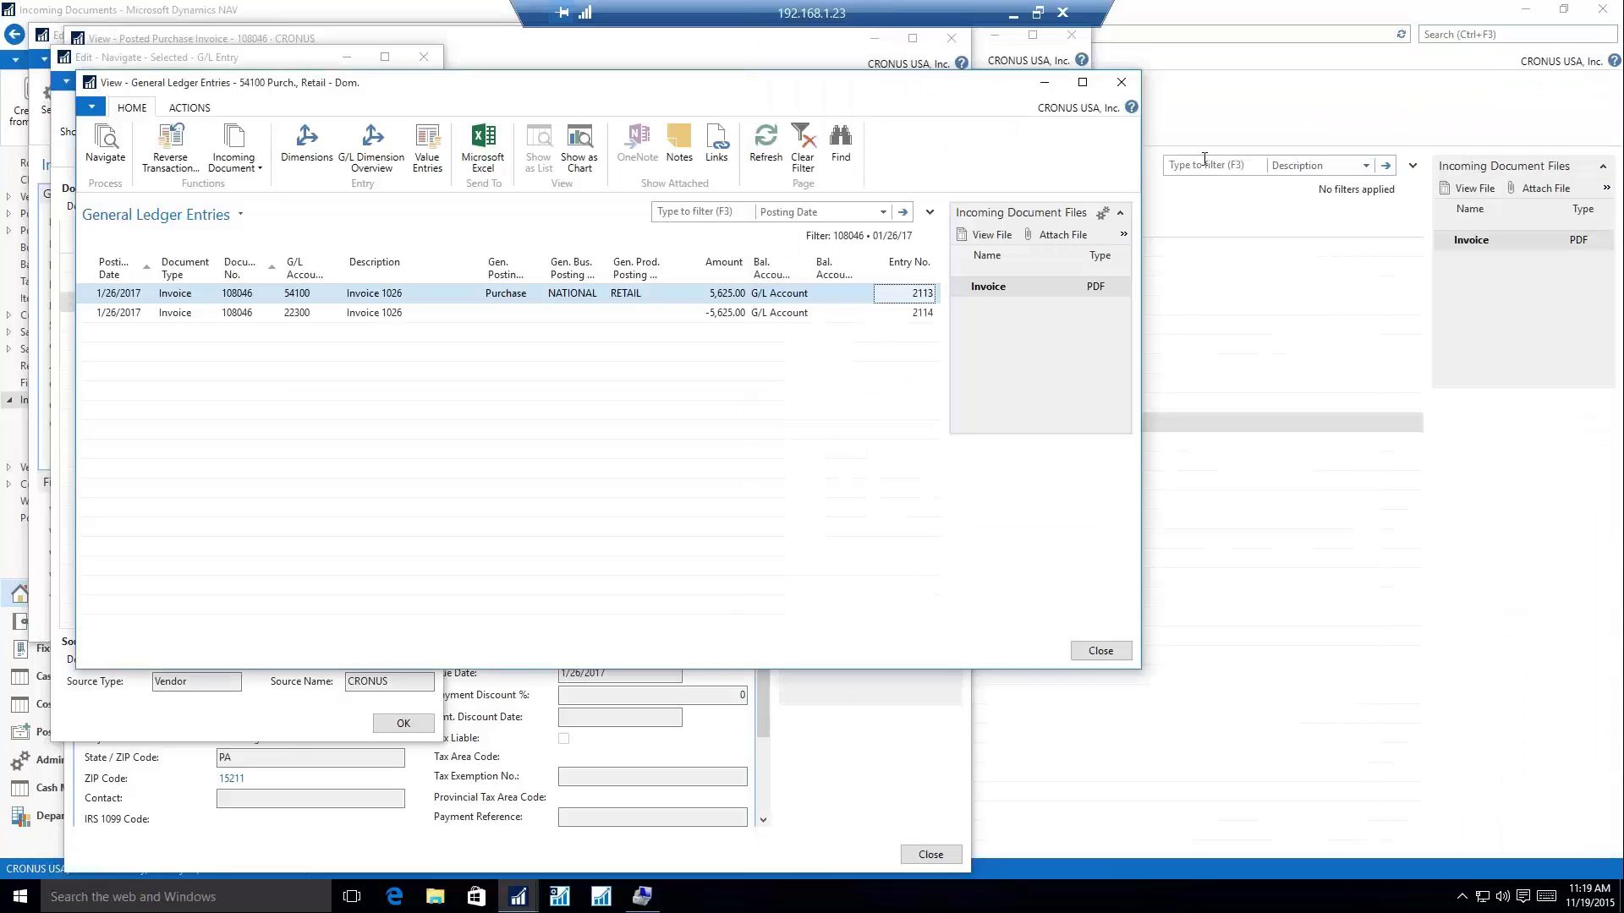
- Close the G/L entries, Navigate, posted invoice and incoming document windows
left_click(1121, 82)
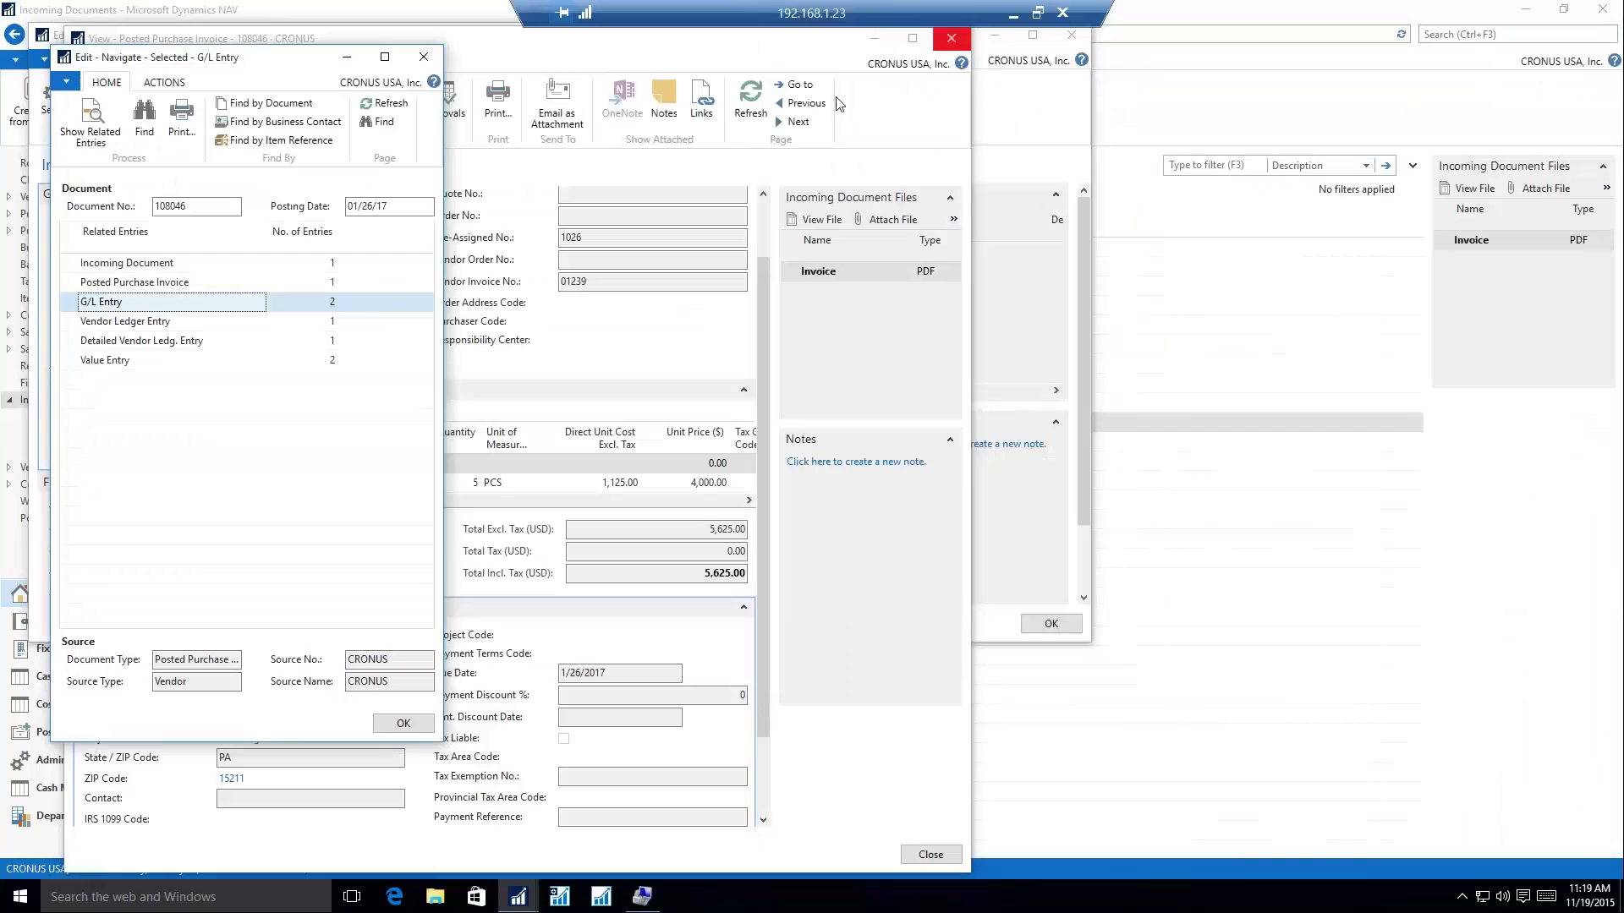
left_click(424, 57)
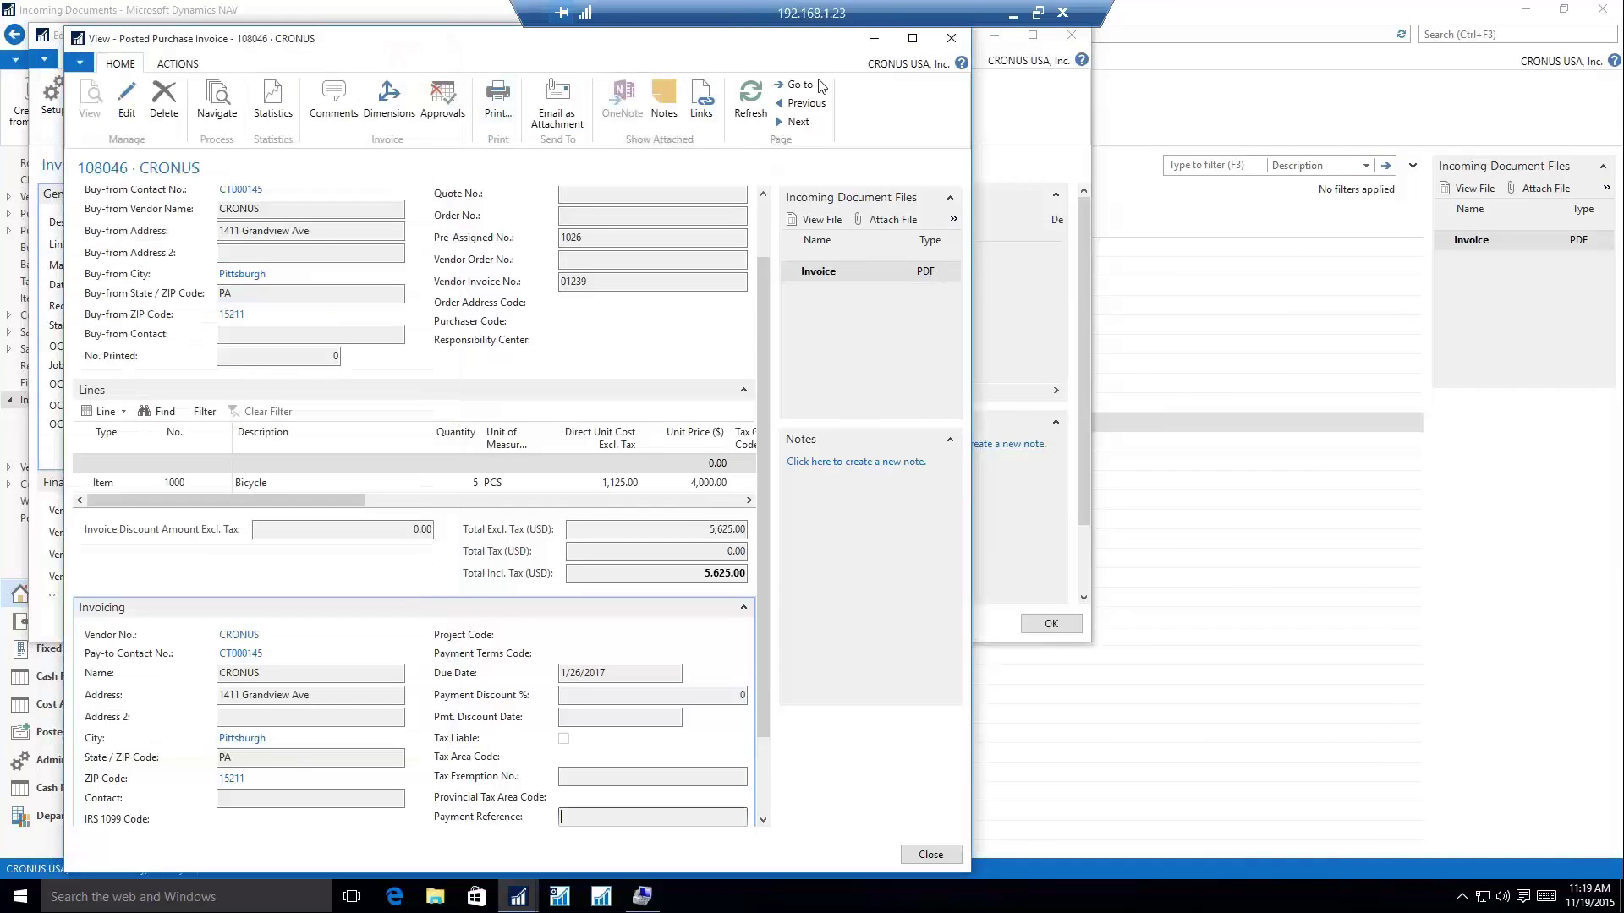
left_click(940, 39)
left_click(1071, 35)
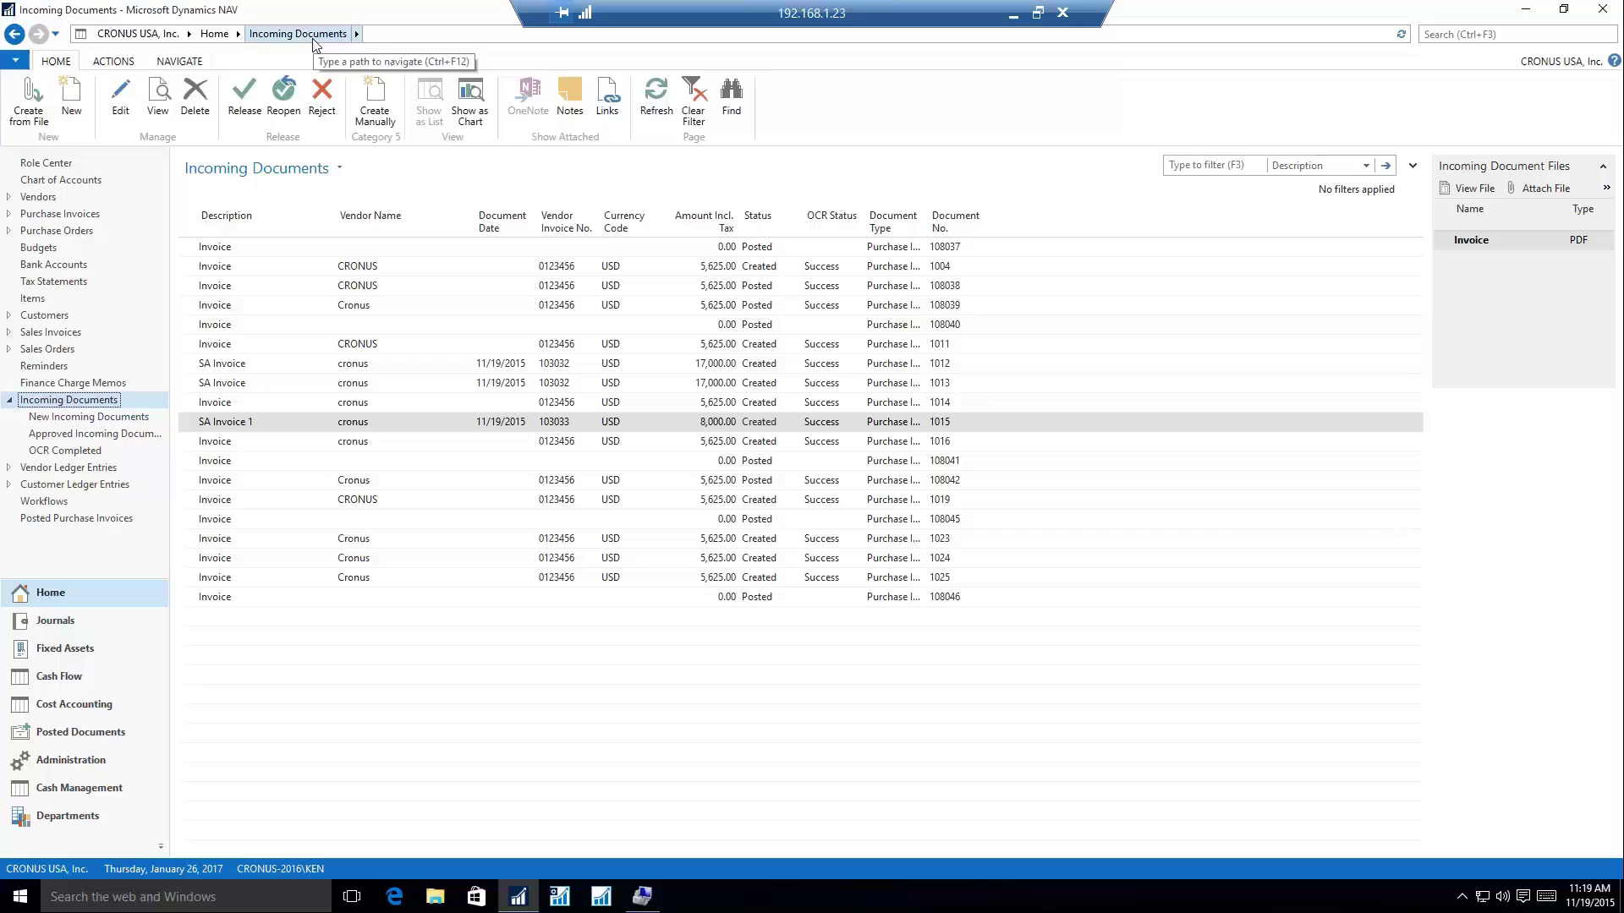
- Import the desktop Invoice.pdf as a second new incoming document
left_click(30, 127)
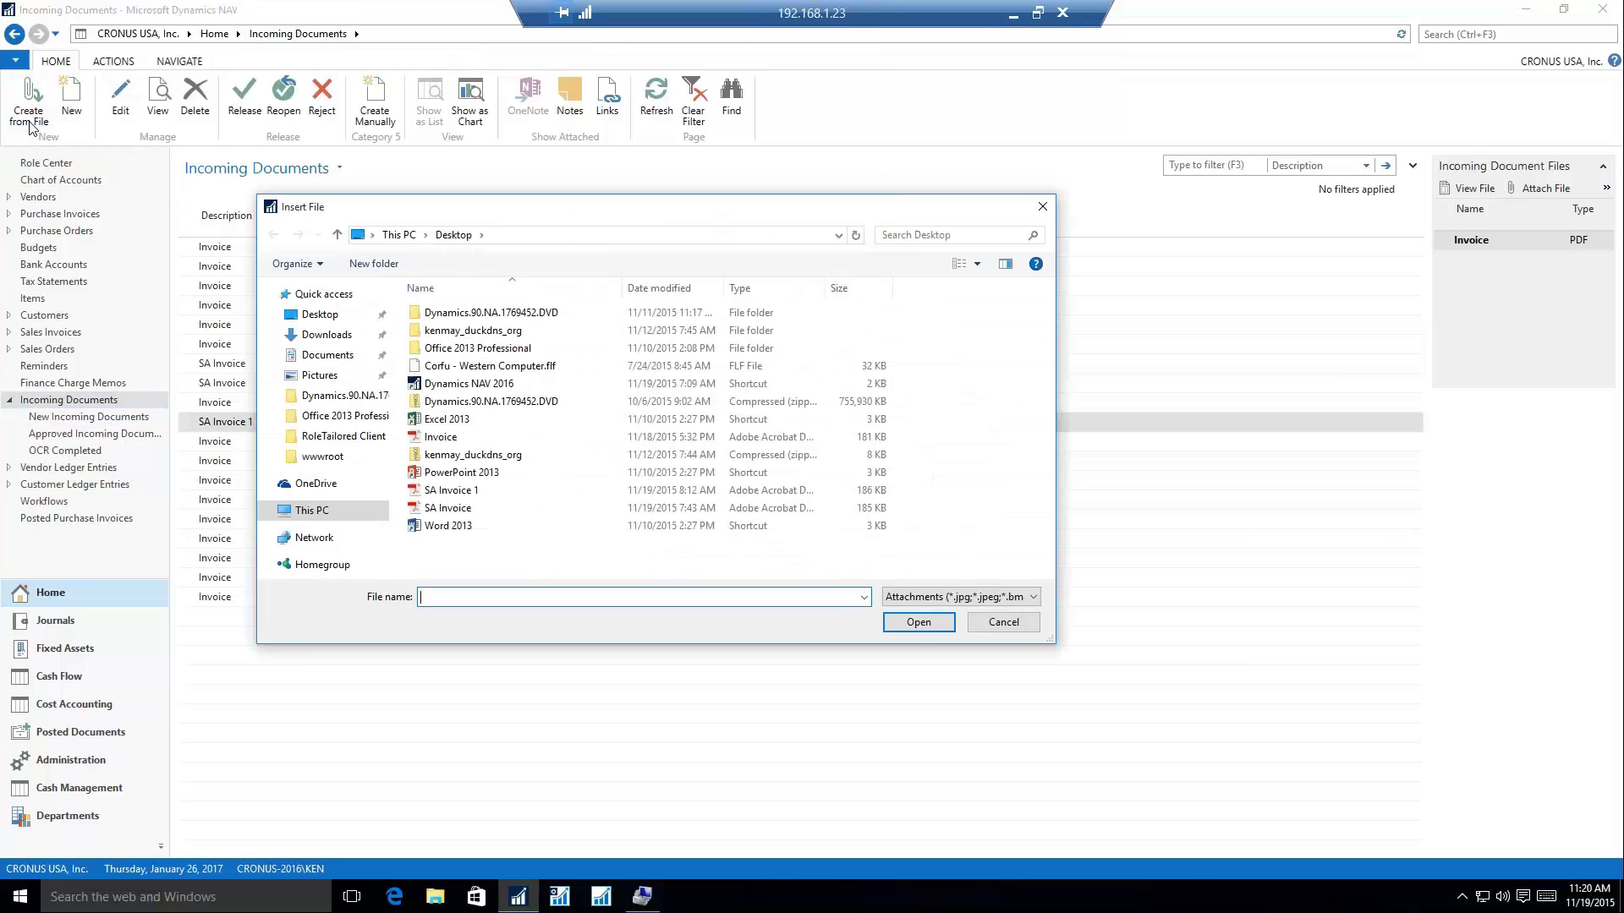
double_click(441, 438)
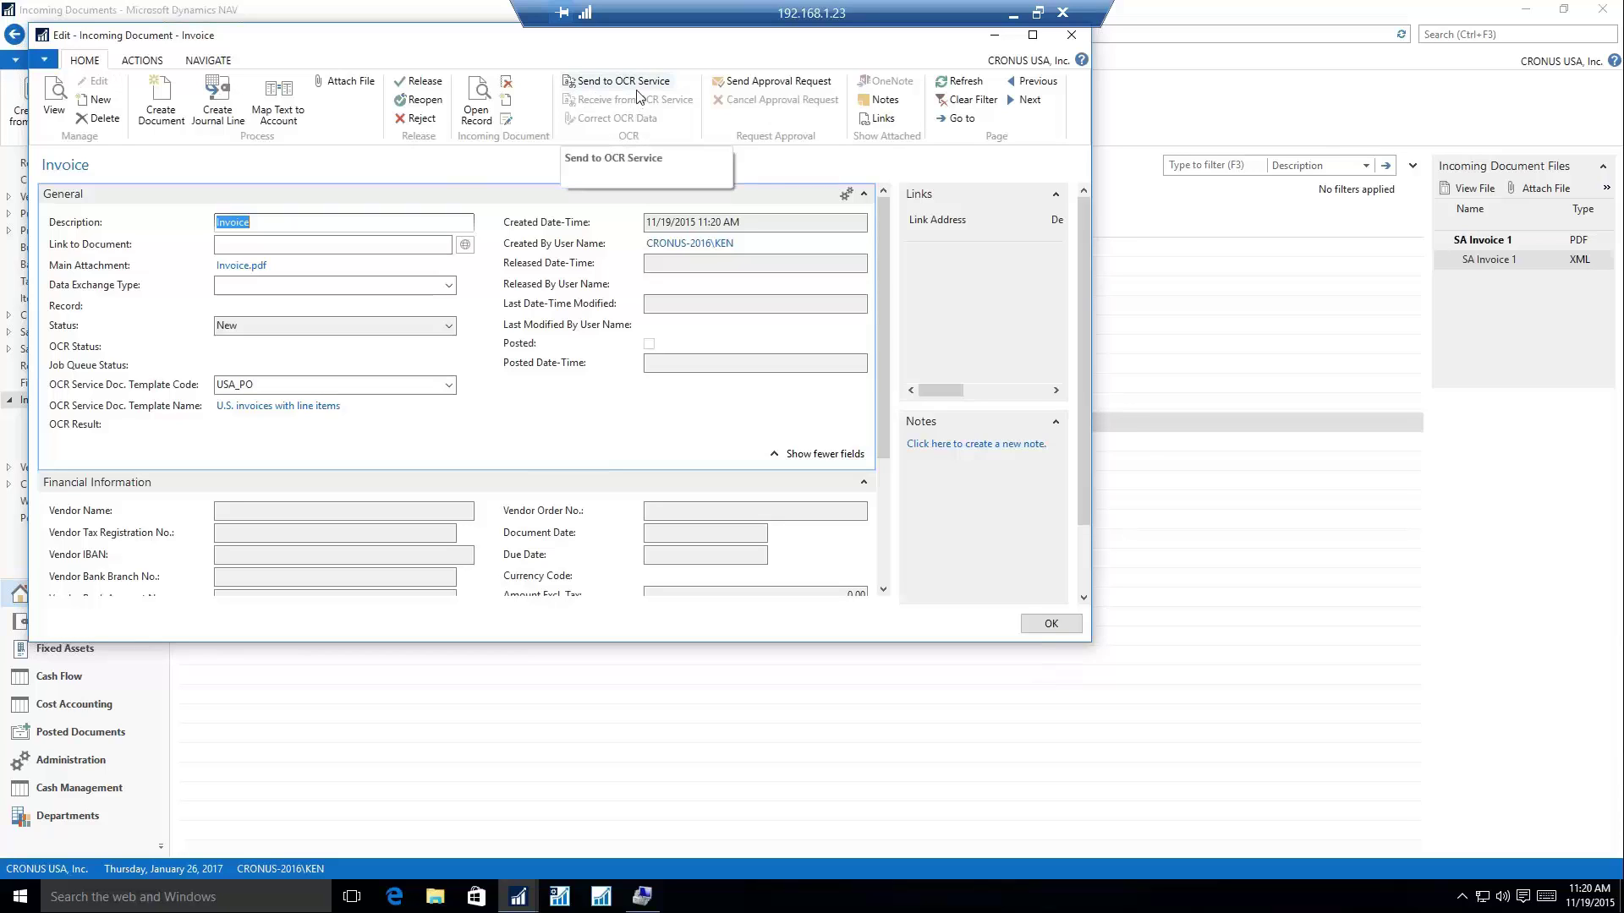
- Send the incoming invoice to the OCR service and acknowledge the success message
left_click(630, 82)
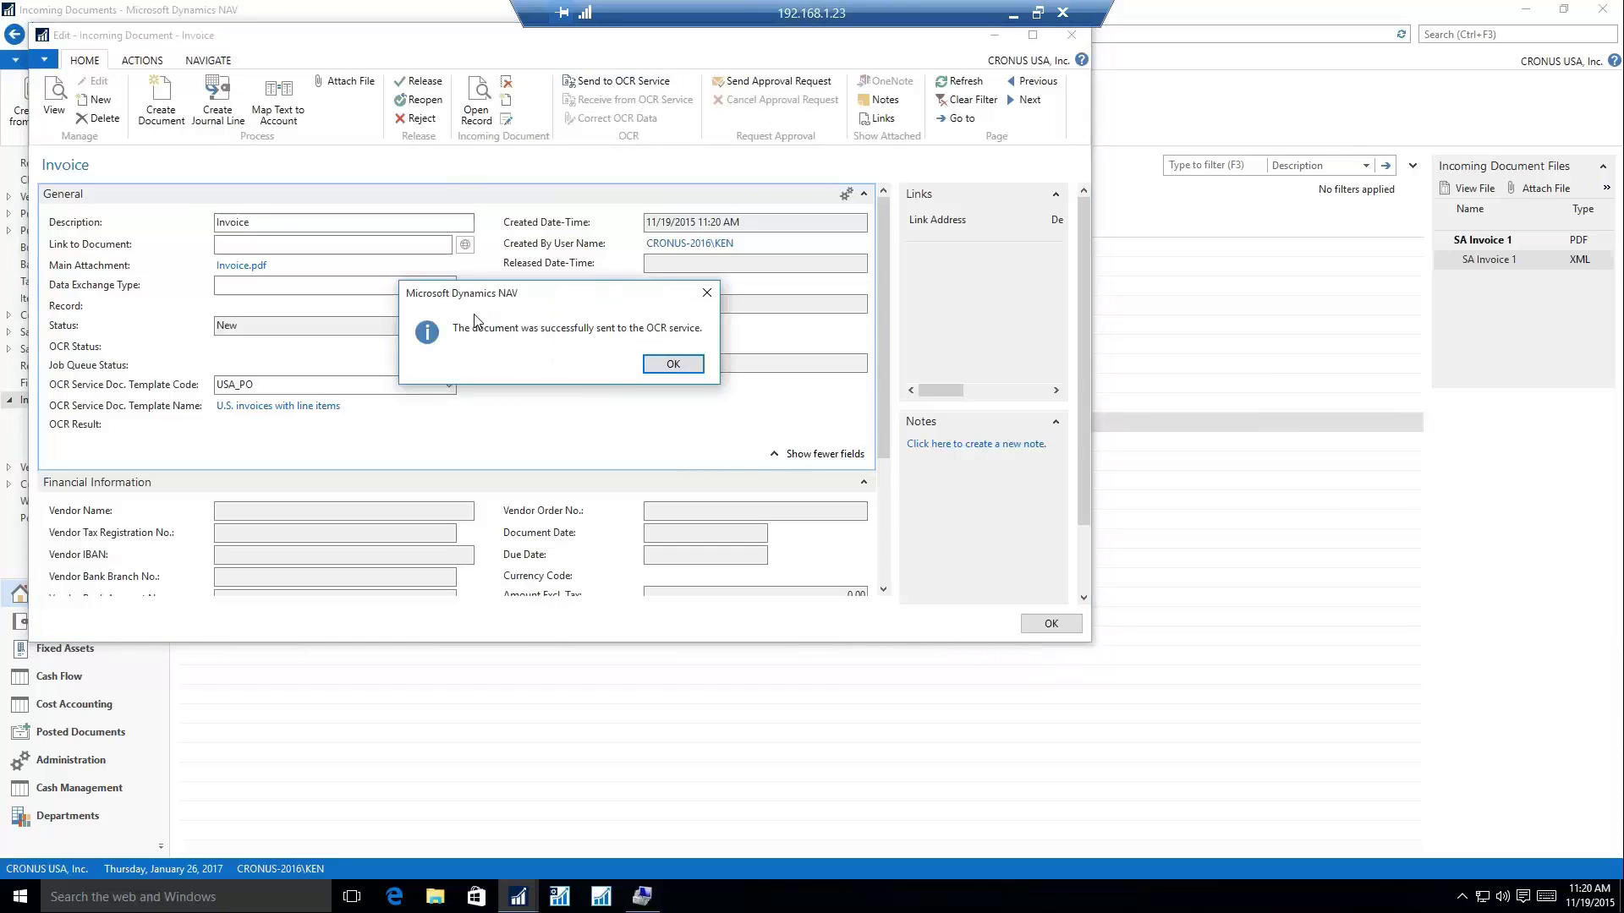
left_click(673, 363)
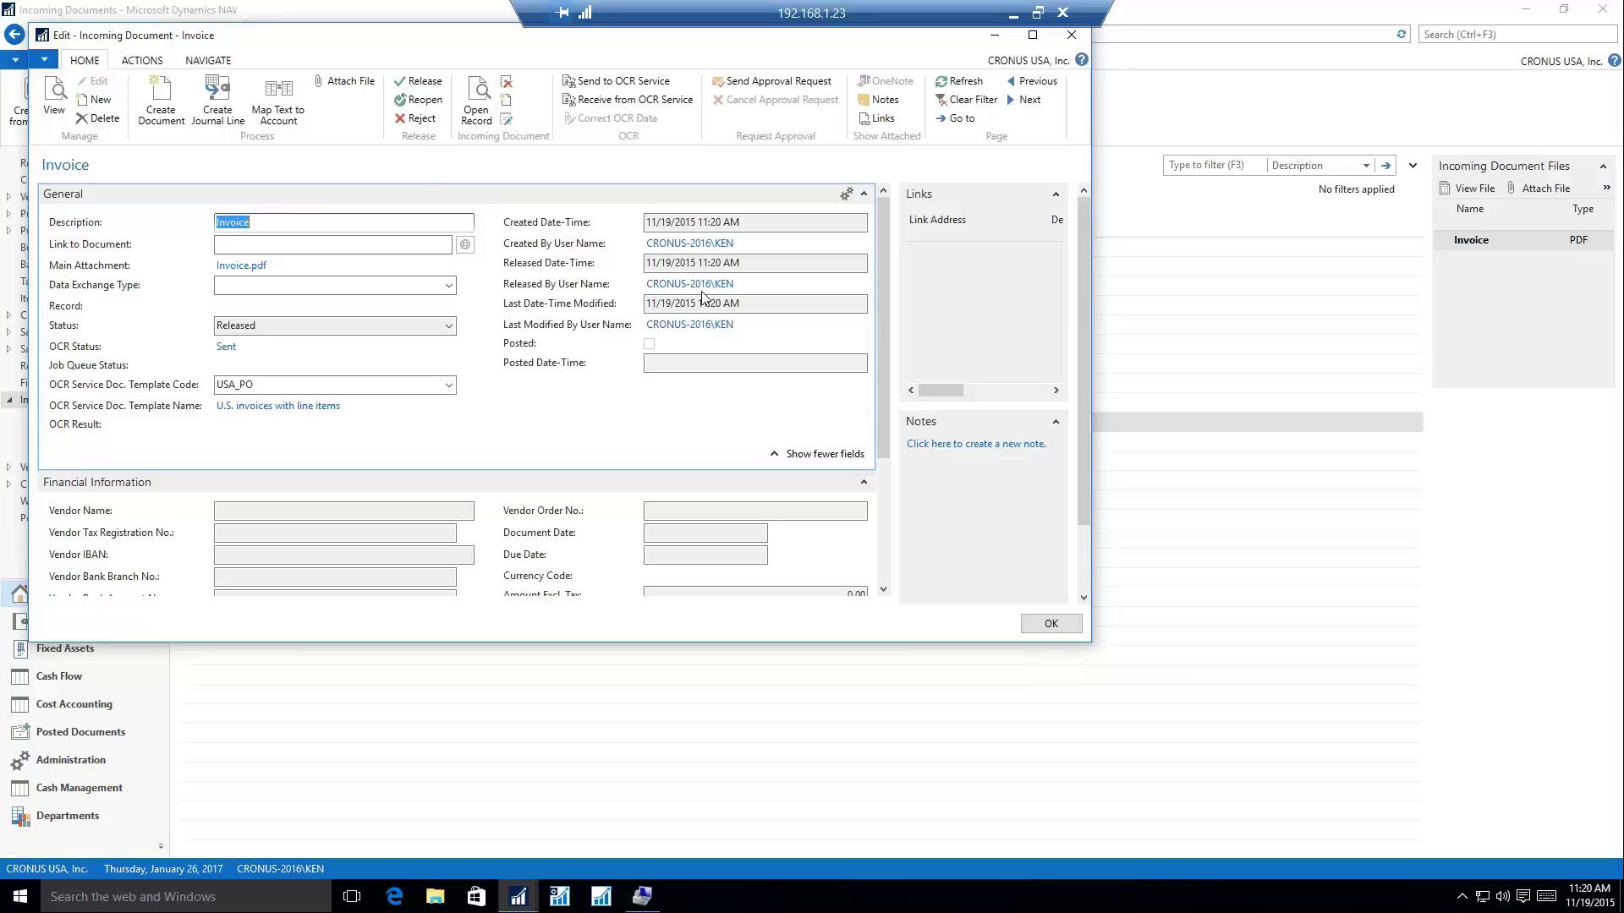
left_click(208, 60)
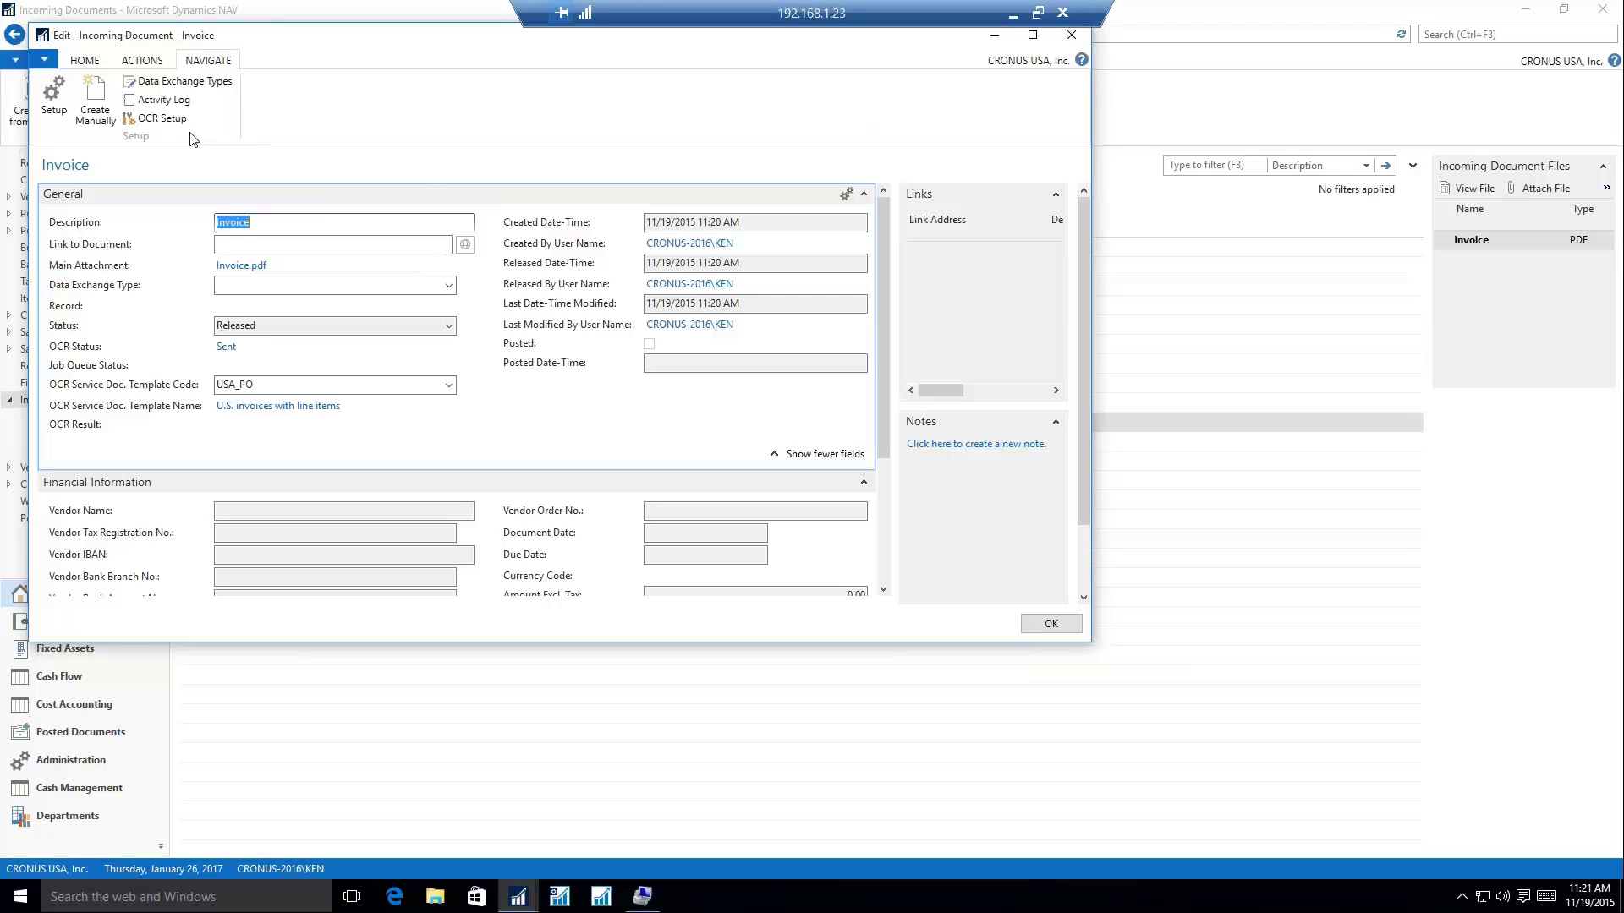
left_click(162, 123)
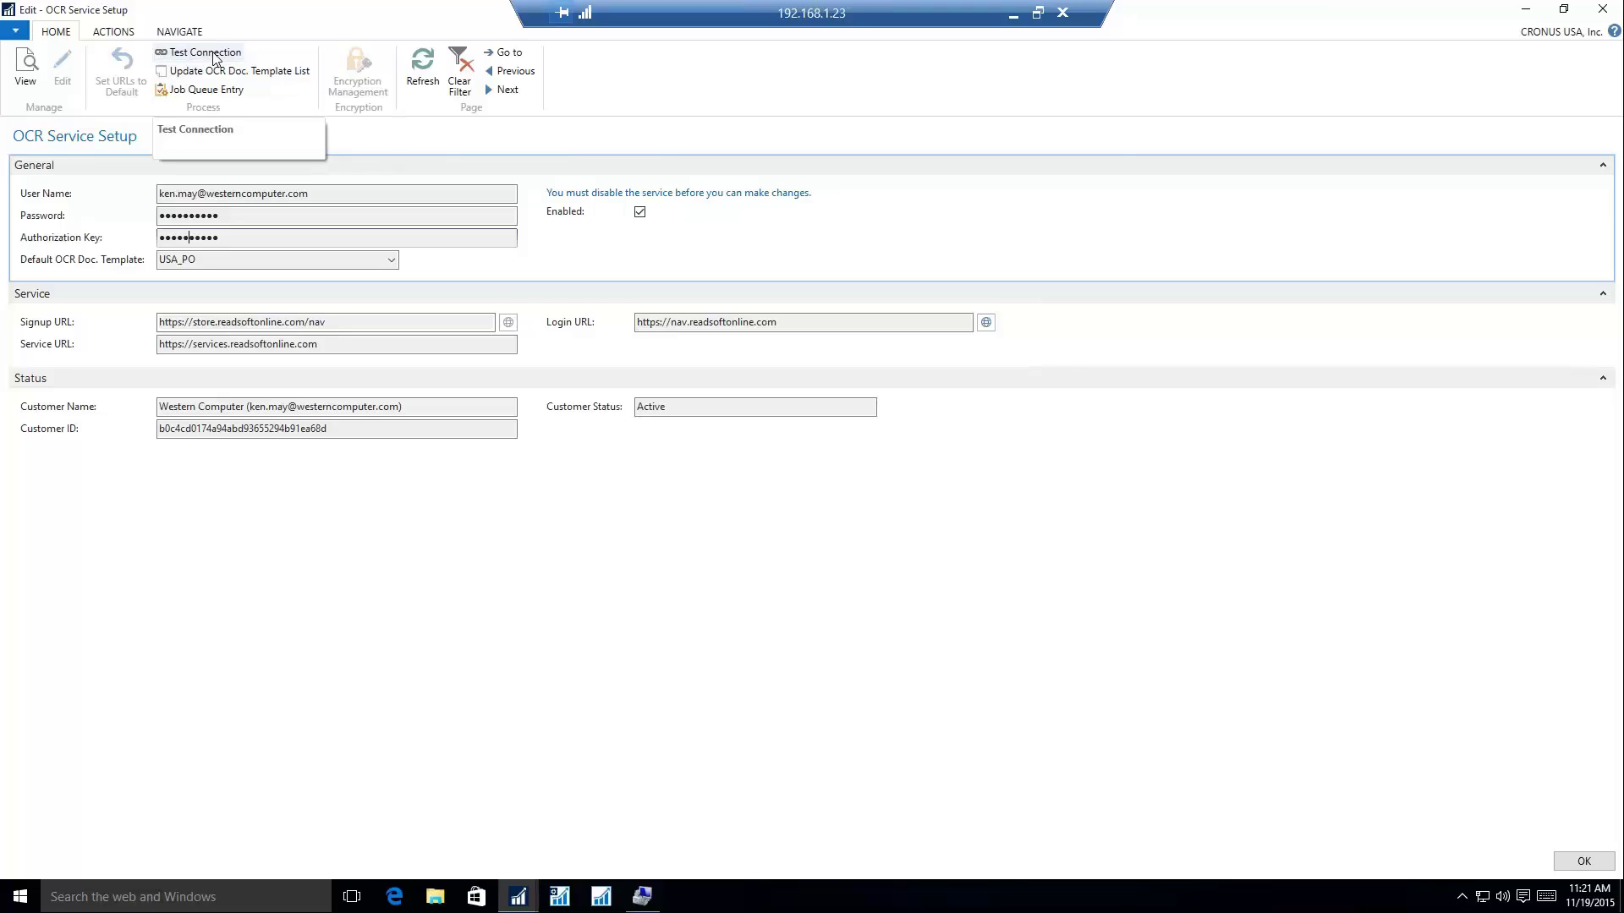
left_click(1600, 11)
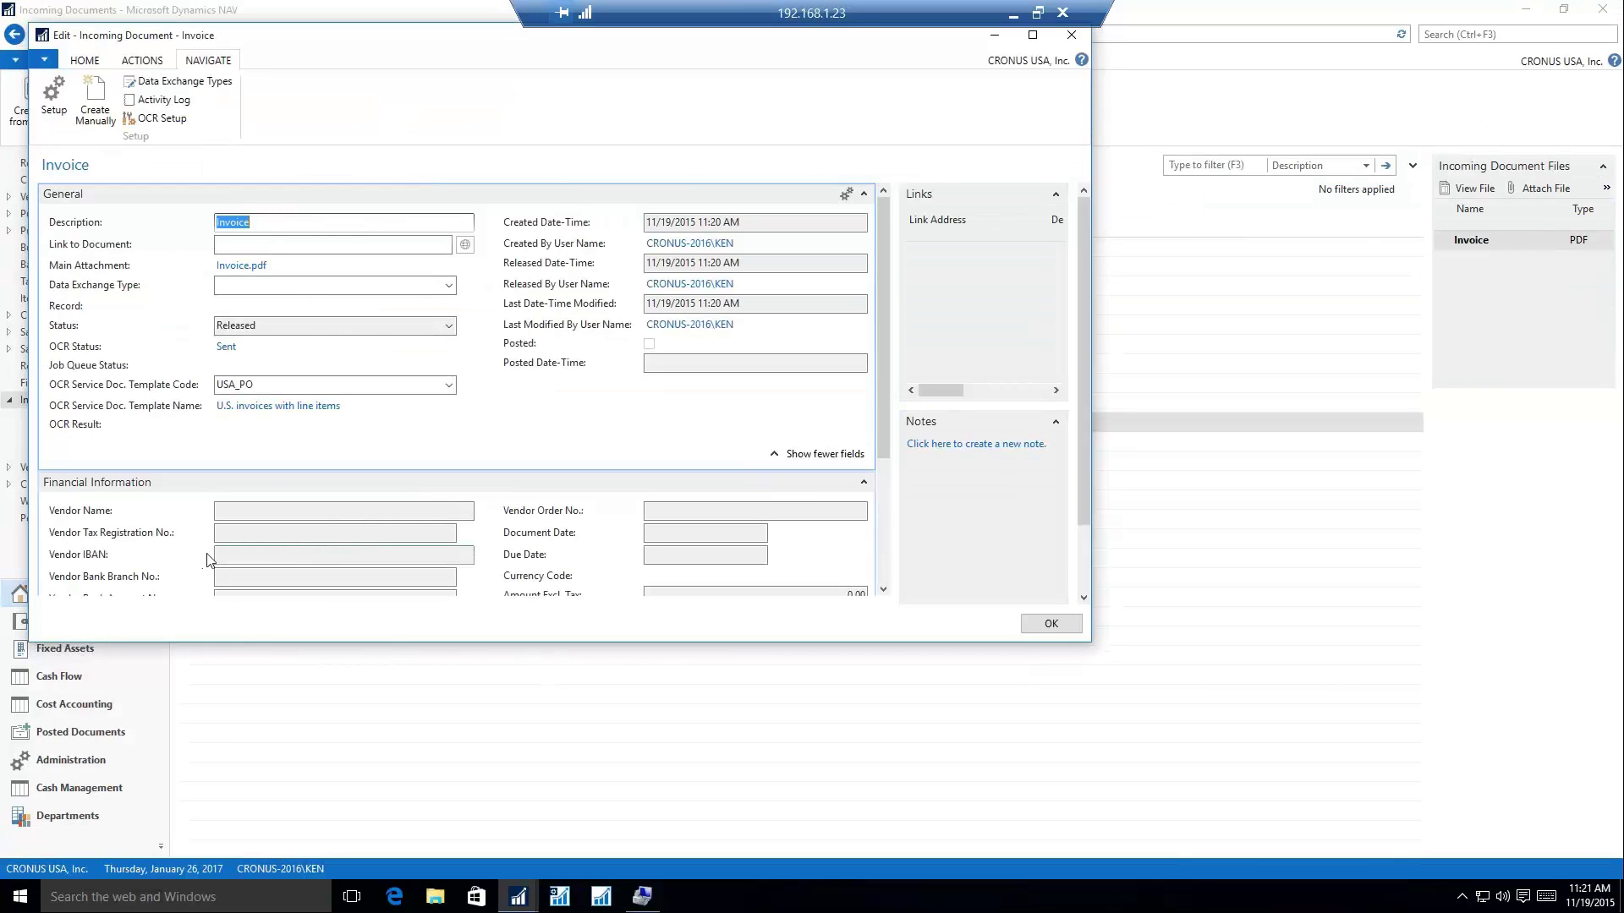
- Receive the OCR results and check vendor Cronus, invoice number 0123456 and amount 5,625.00
left_click(96, 60)
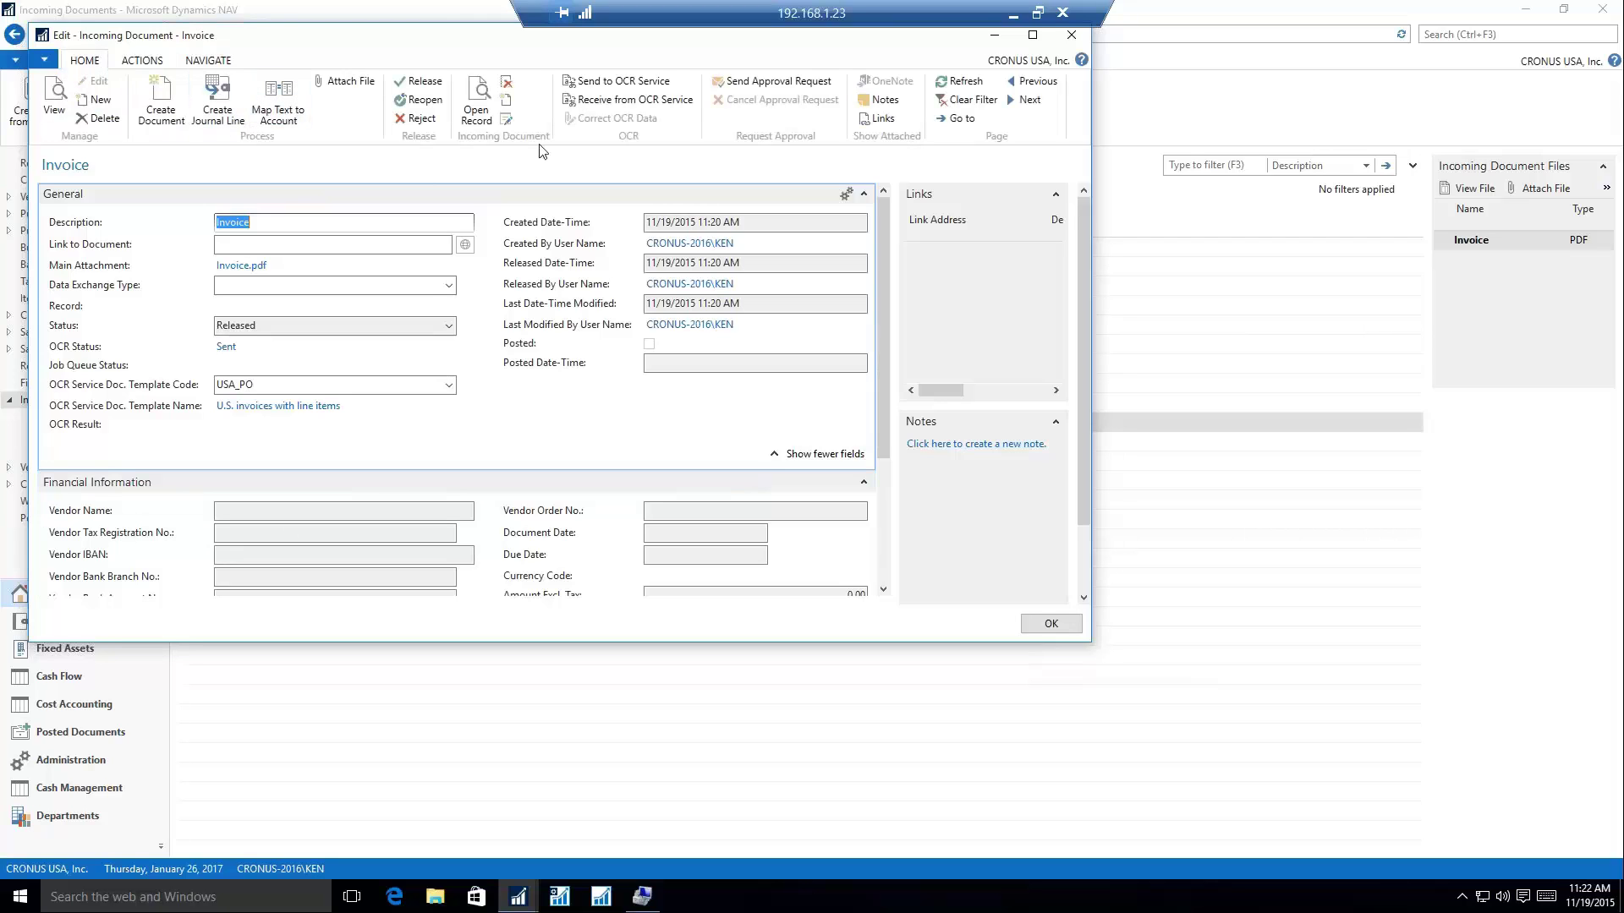
left_click(597, 105)
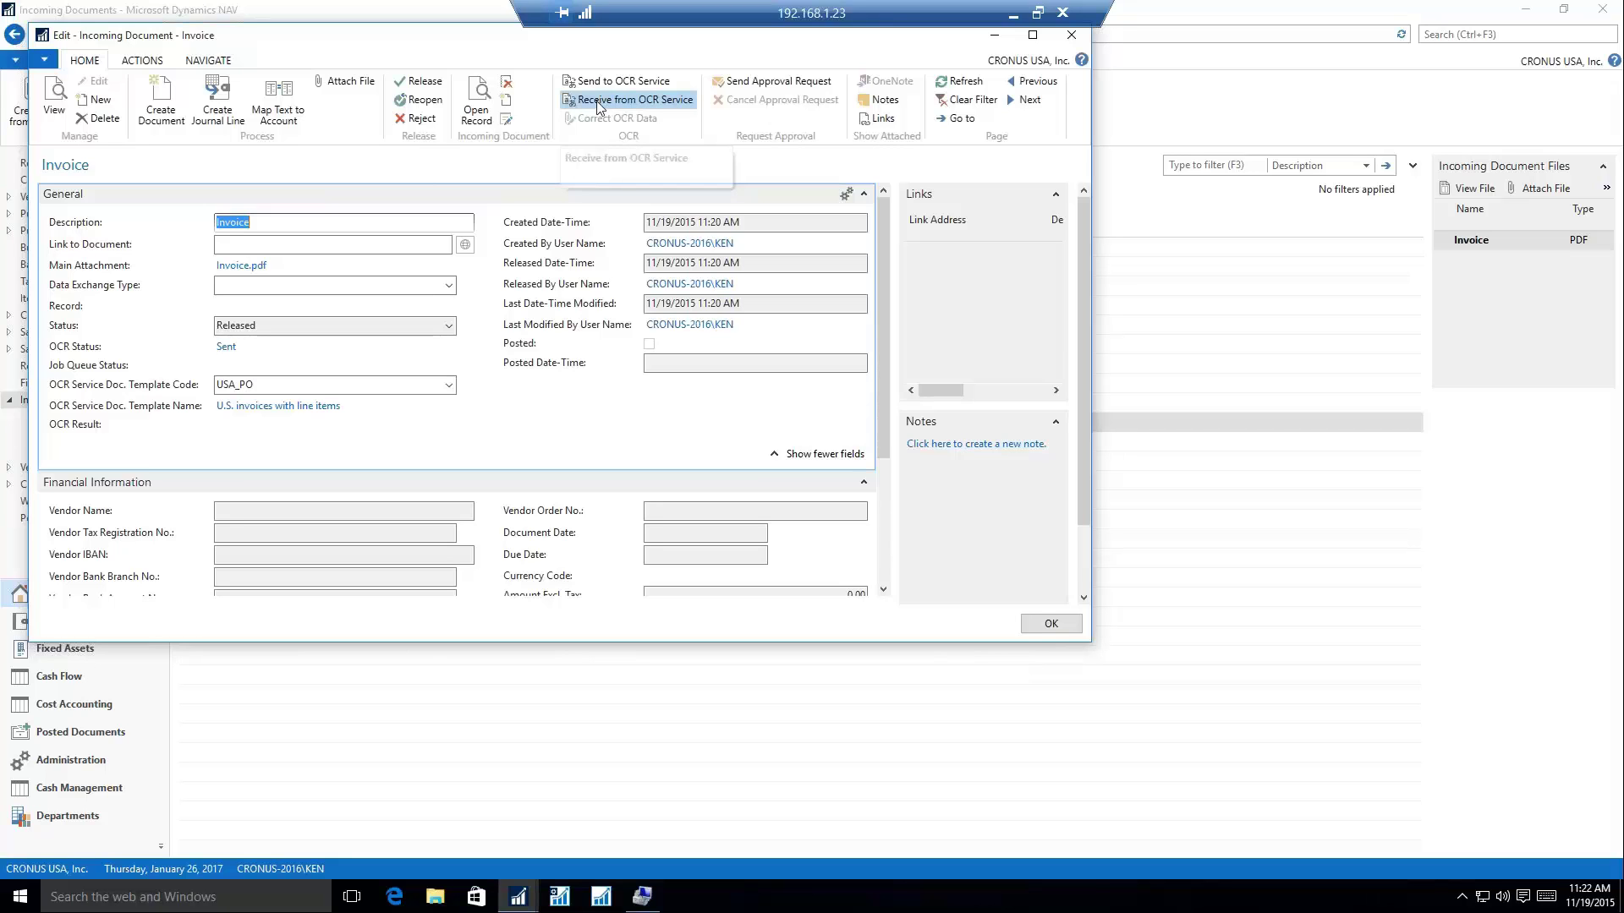
scroll(288, 421, "down", 2)
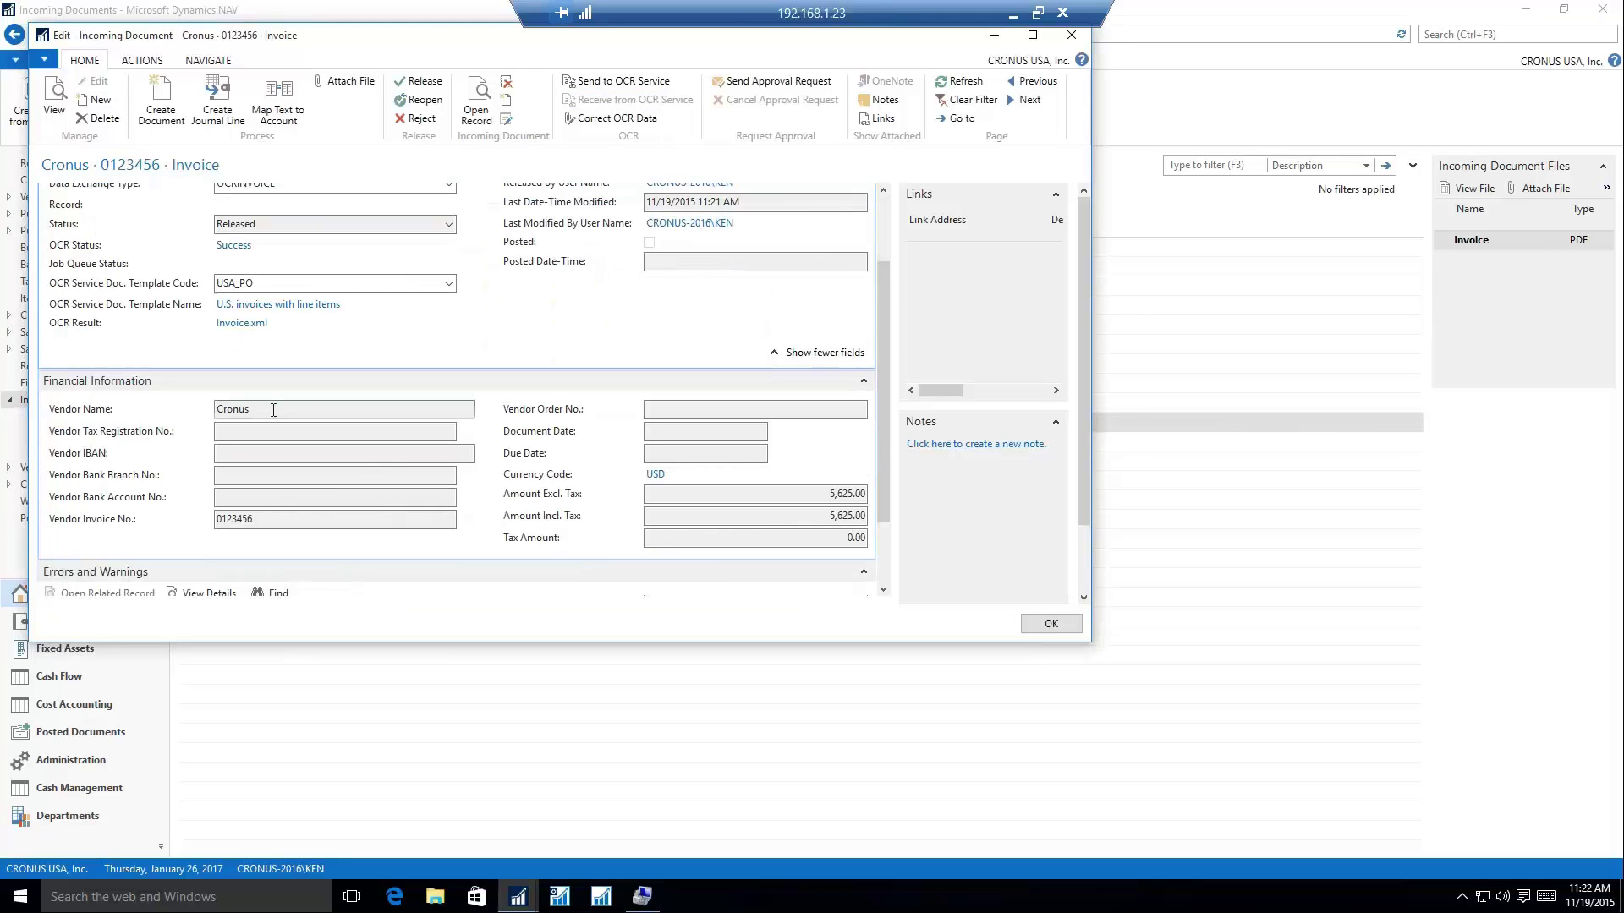
left_click(273, 409)
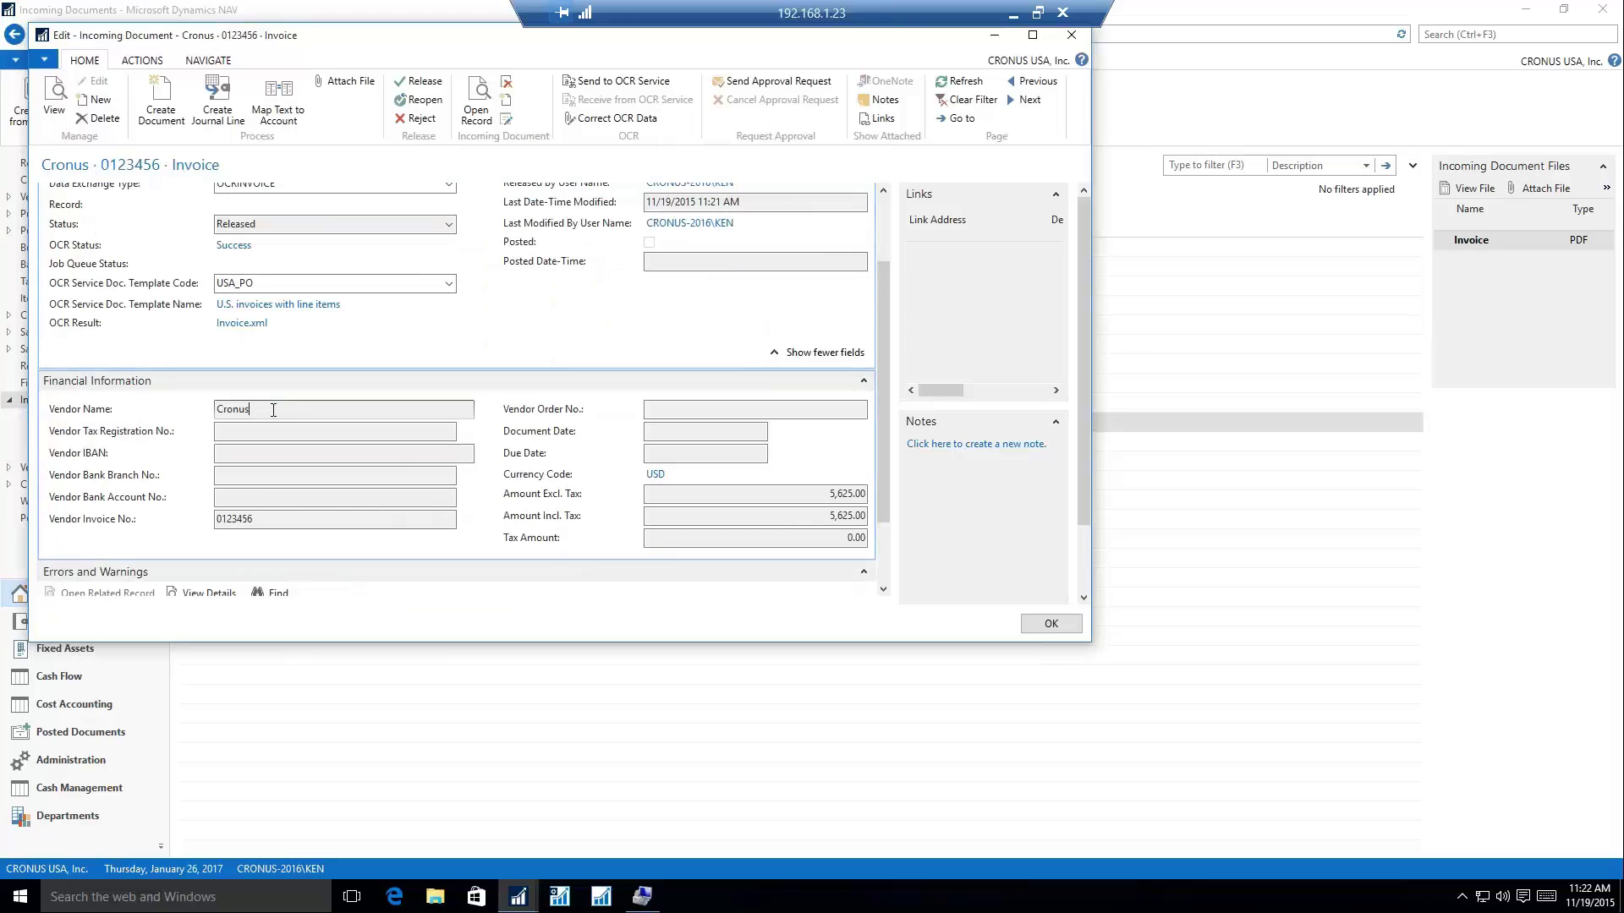
left_click(228, 410)
left_click(246, 518)
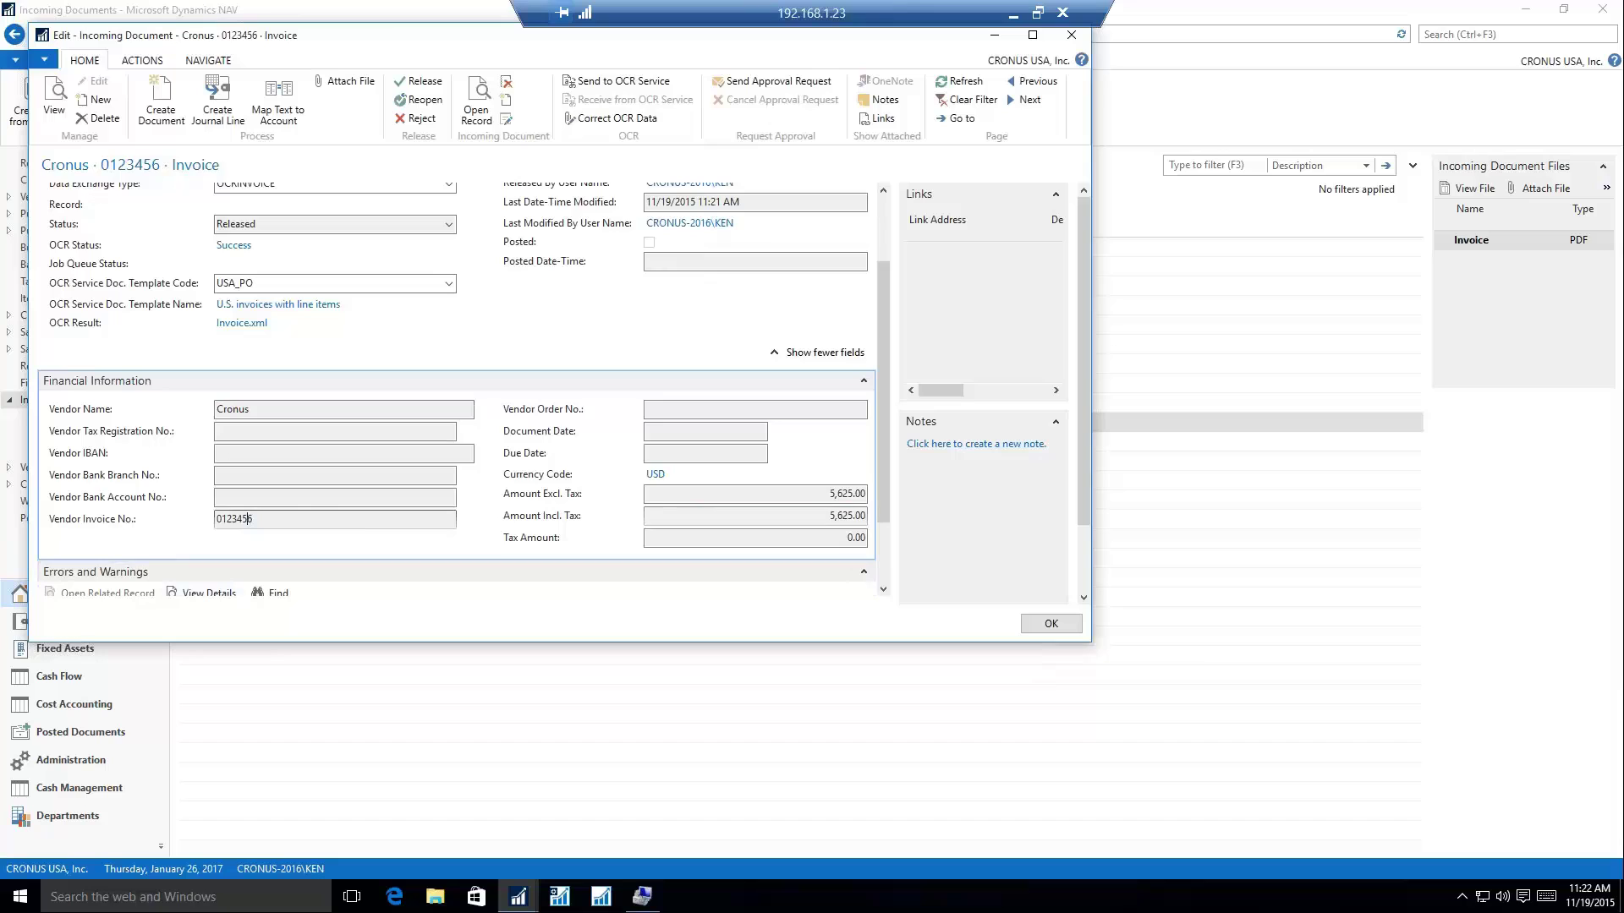
left_click(721, 499)
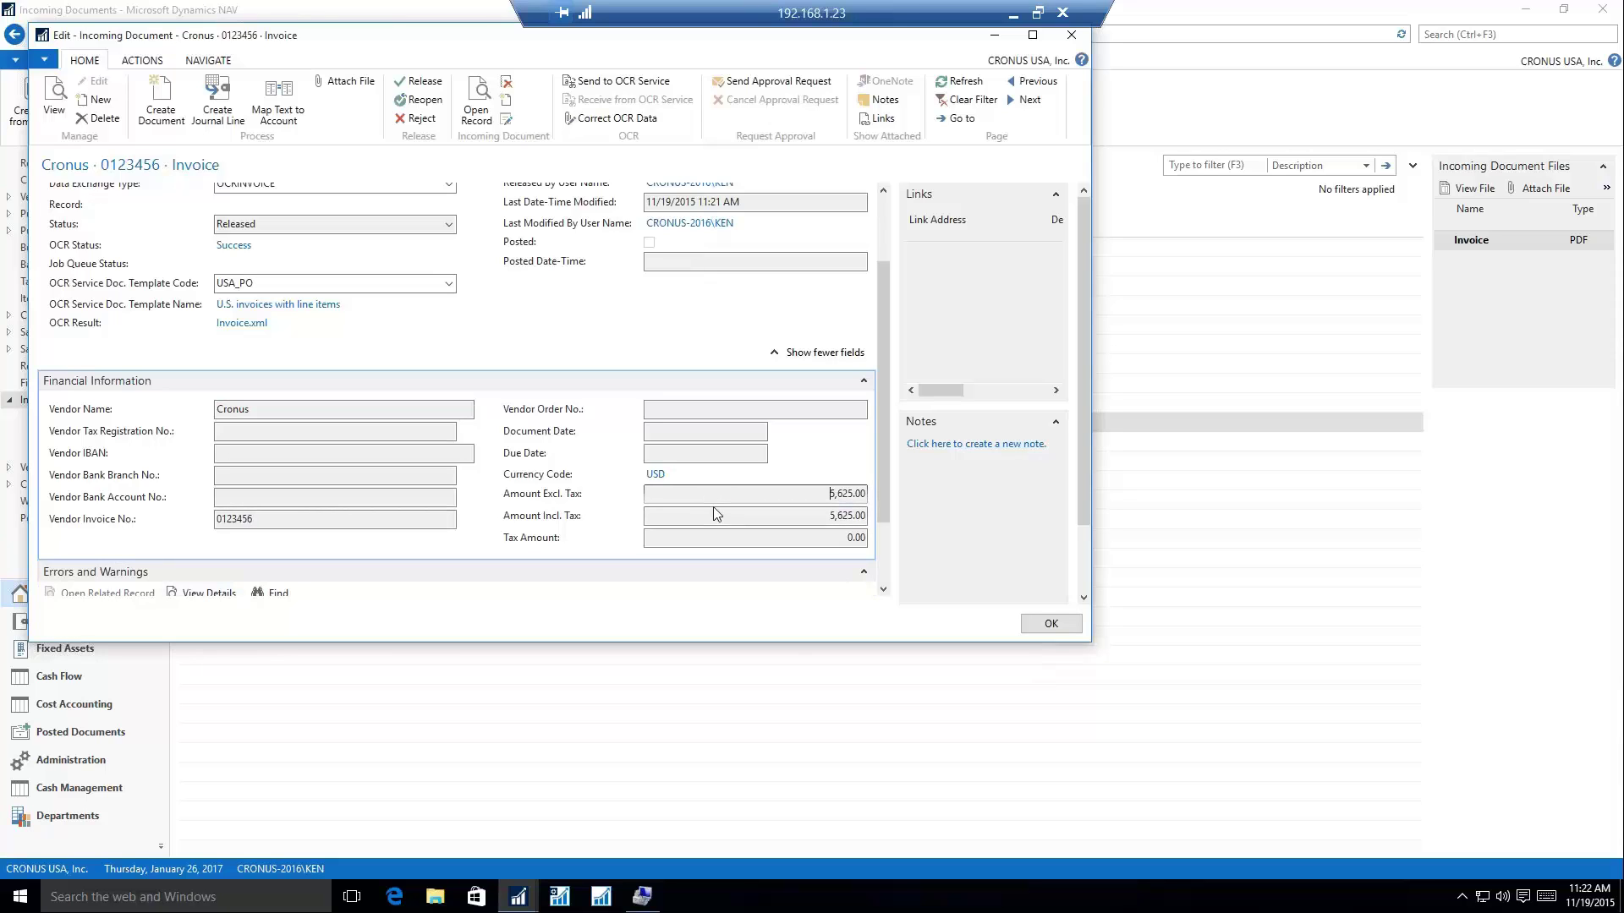
scroll(587, 518, "up", 3)
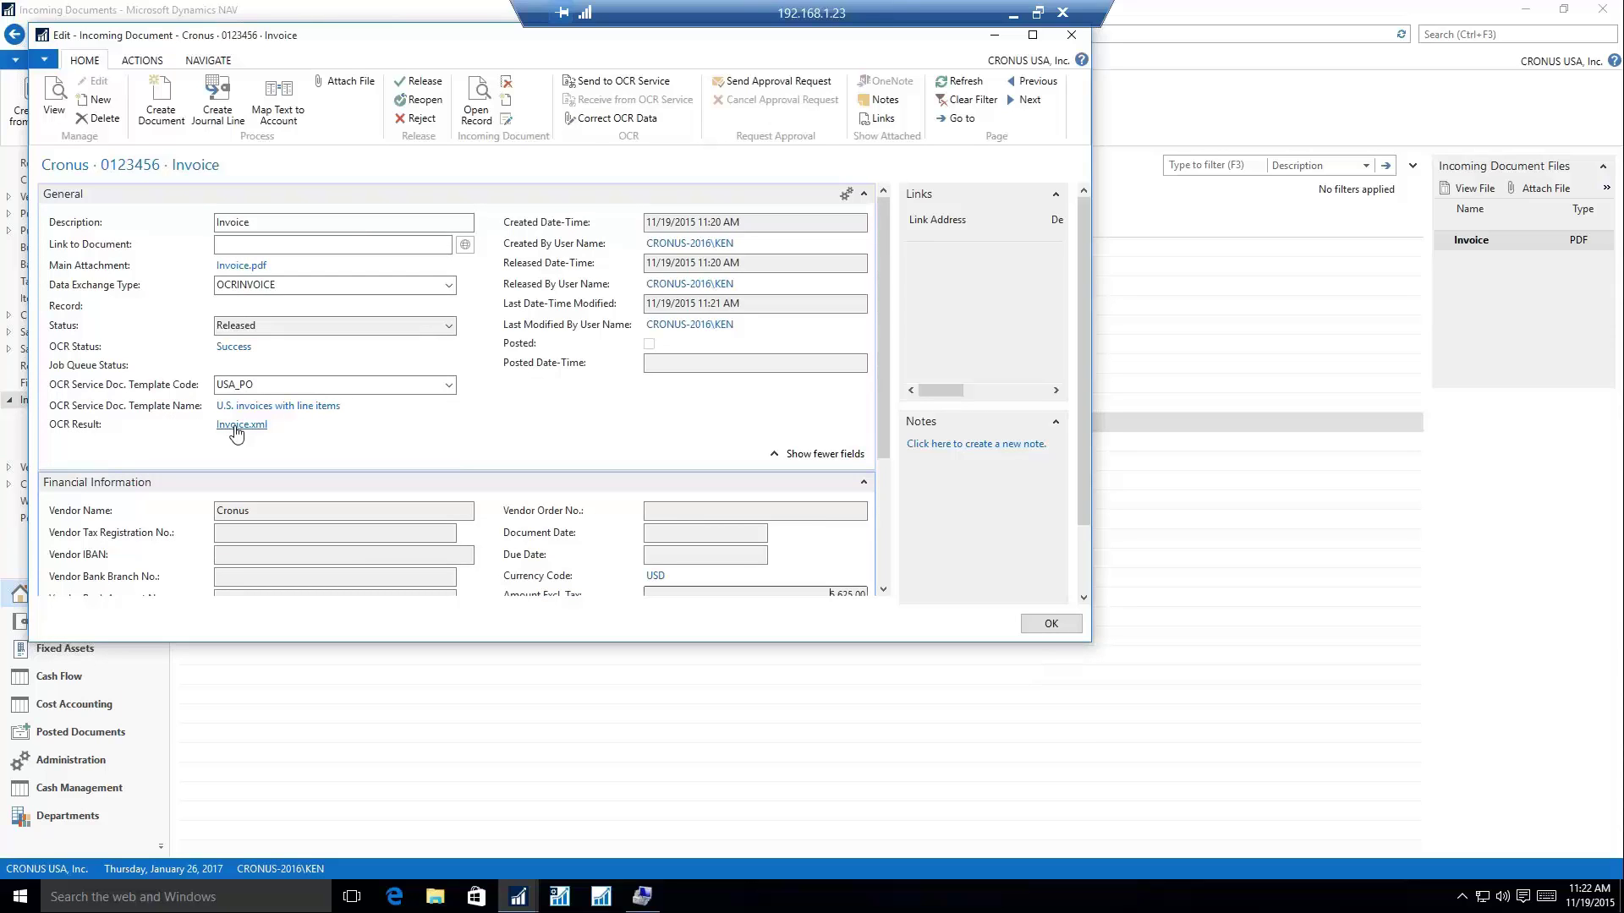
left_click(236, 427)
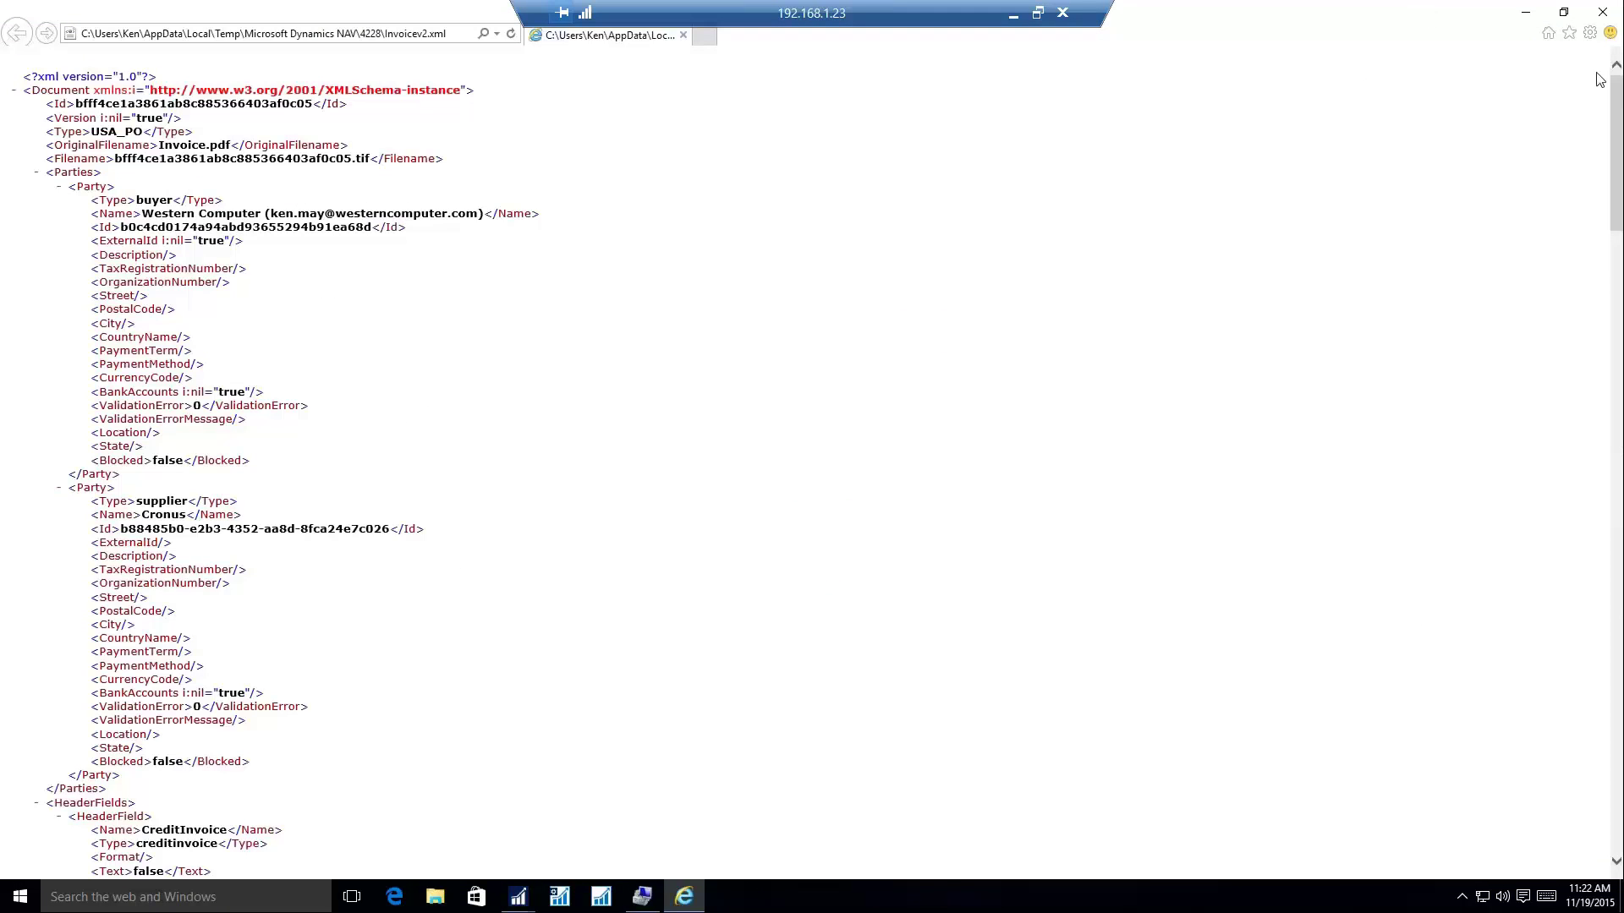
left_click(1604, 19)
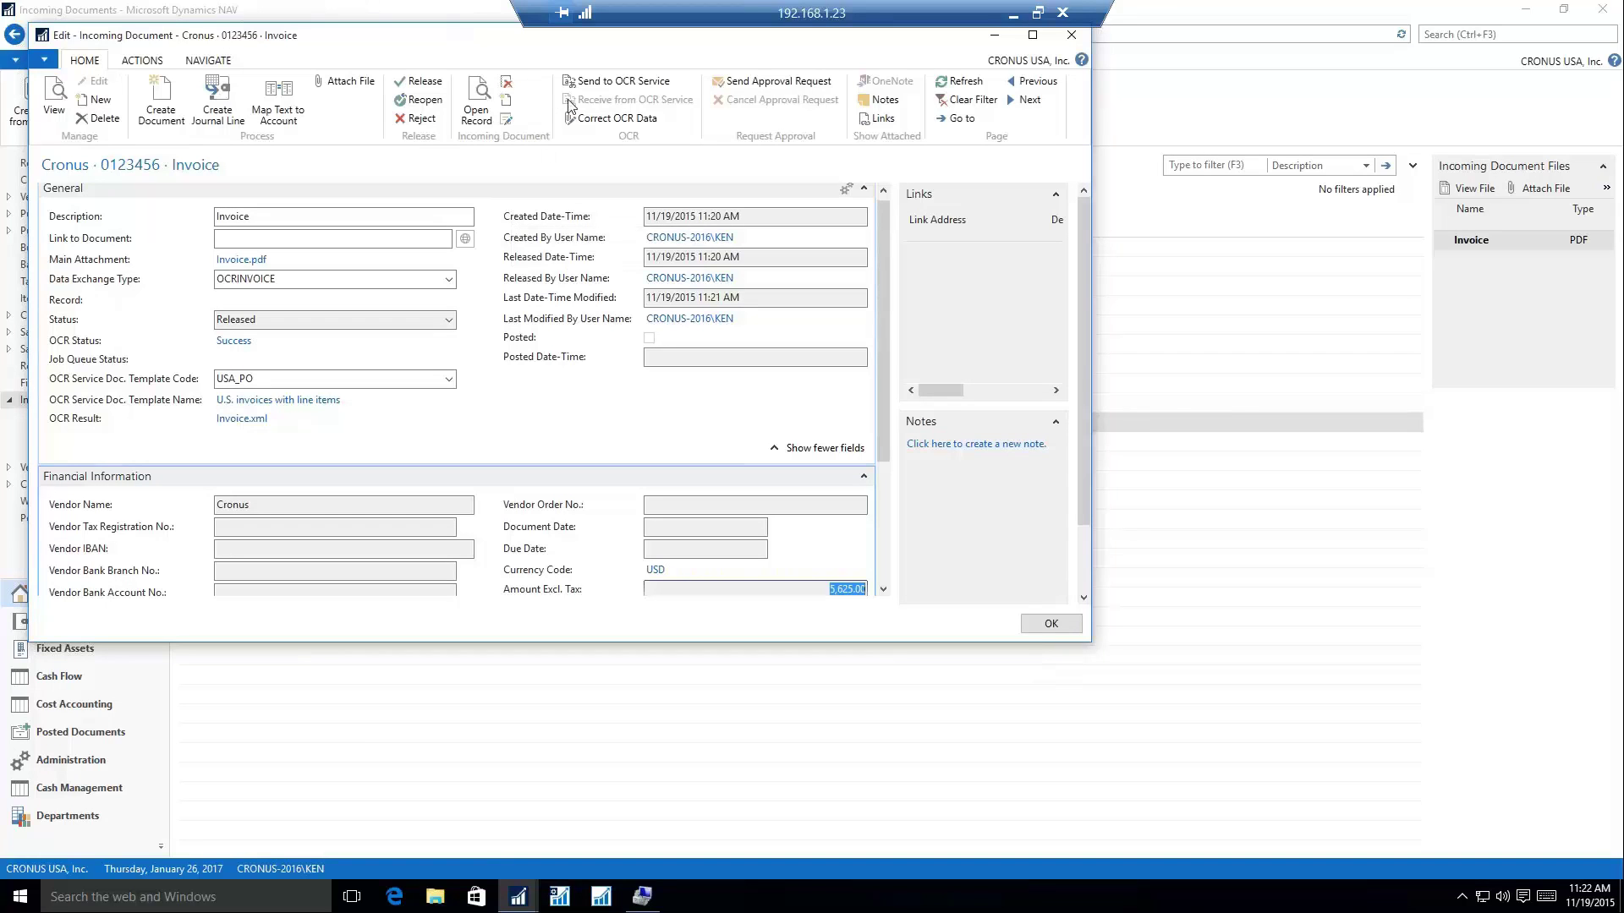
- Review the recognised amount and currency, enter document date 11/19/2015, and send the OCR feedback
left_click(598, 119)
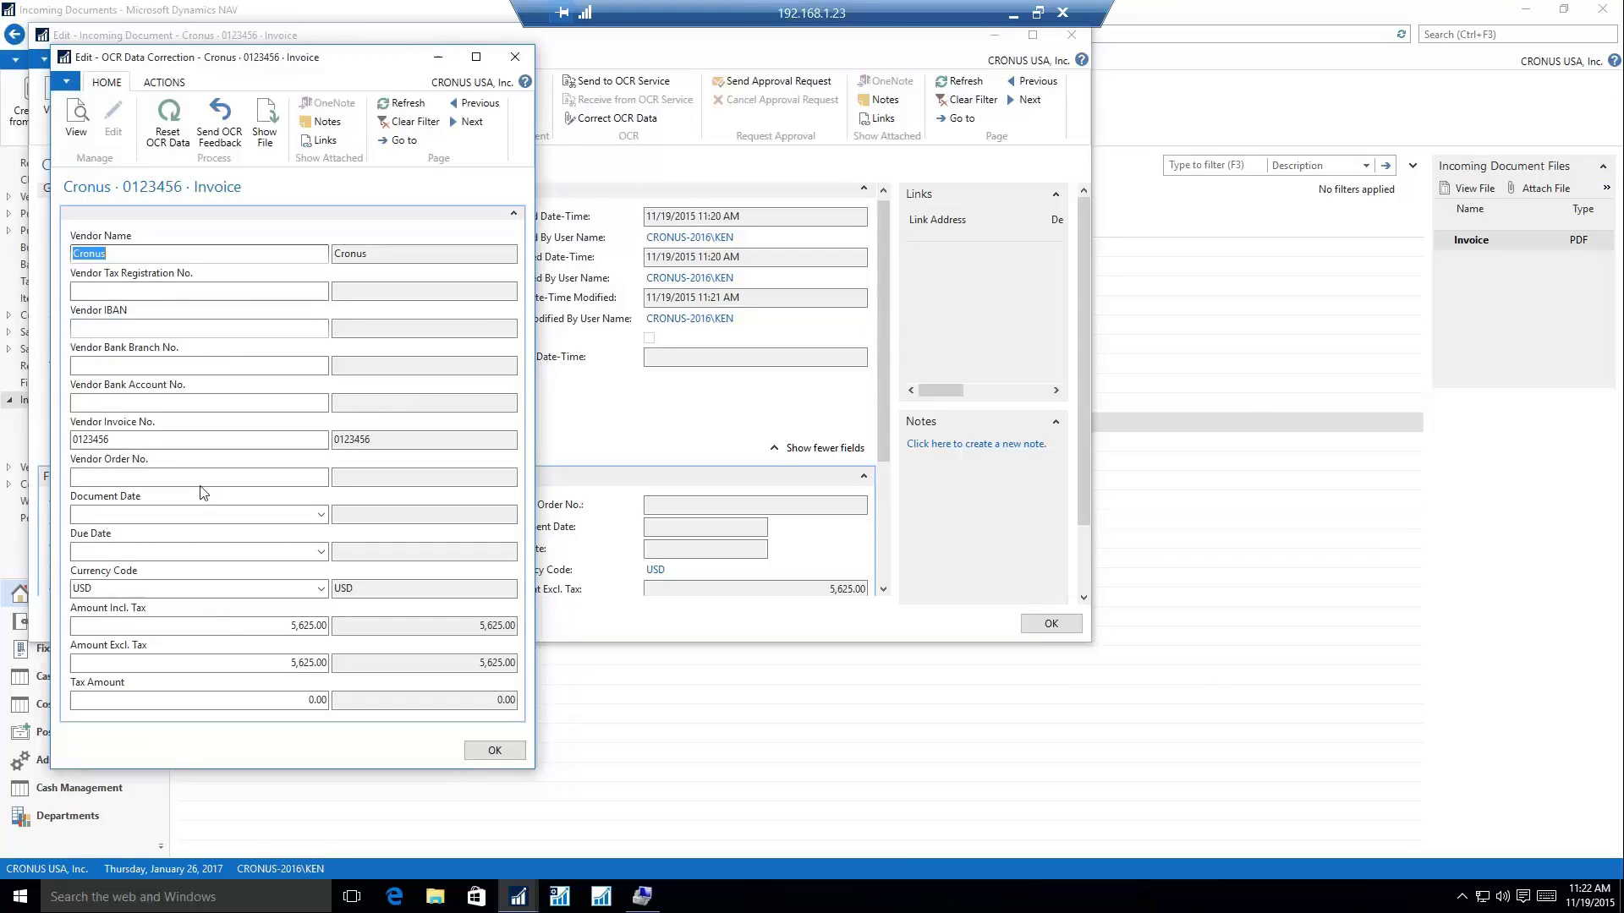
left_click(228, 625)
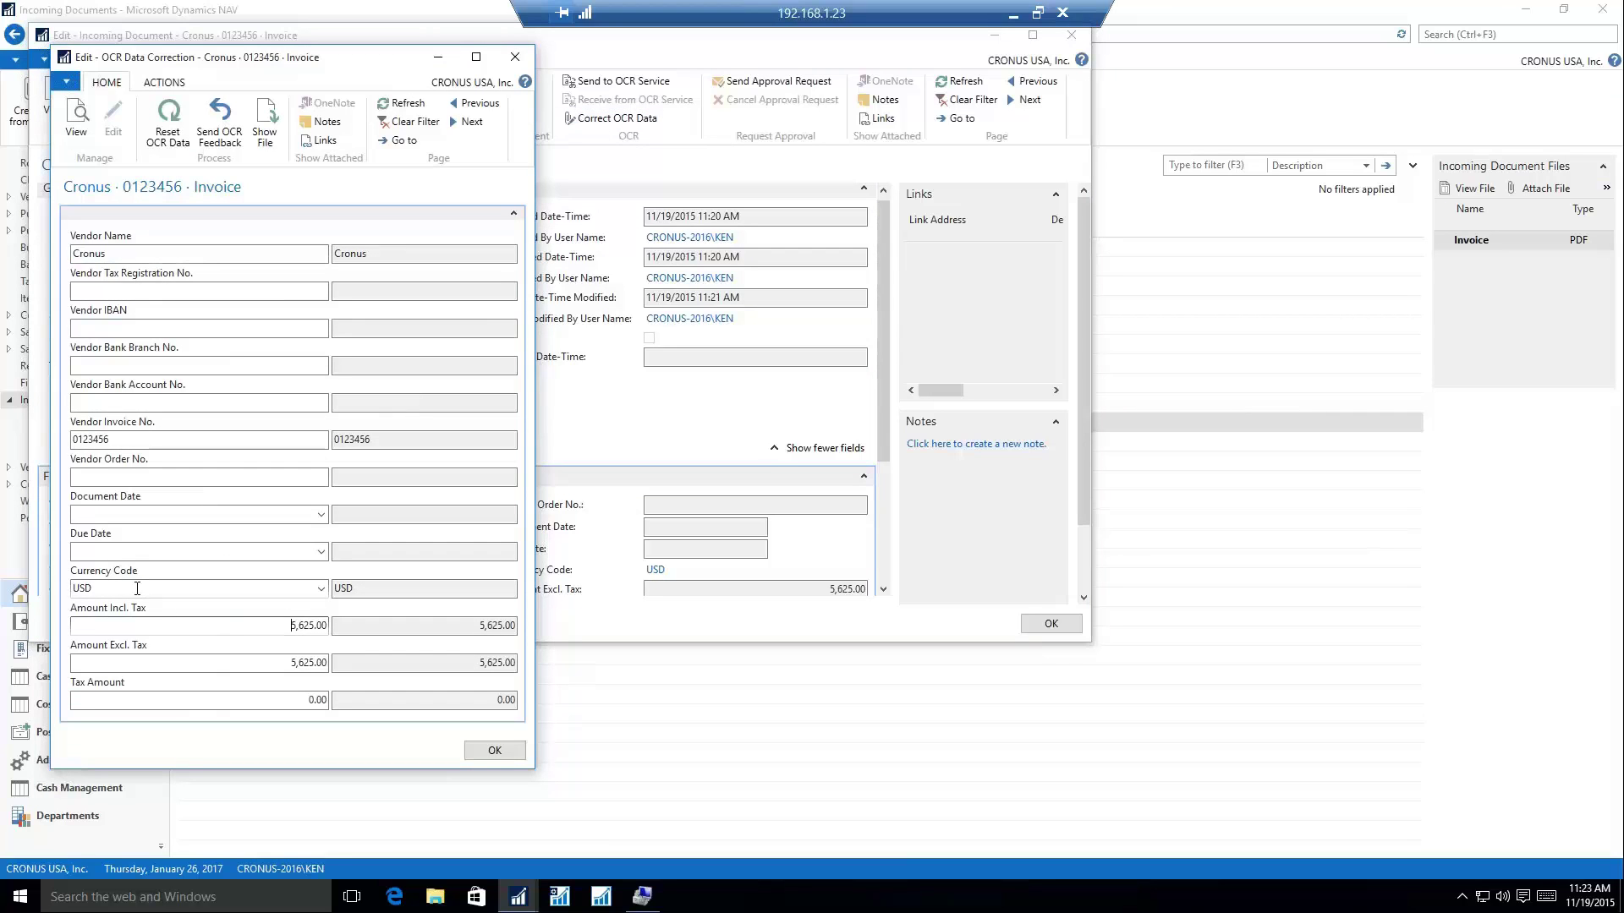
left_click(169, 588)
left_click(121, 515)
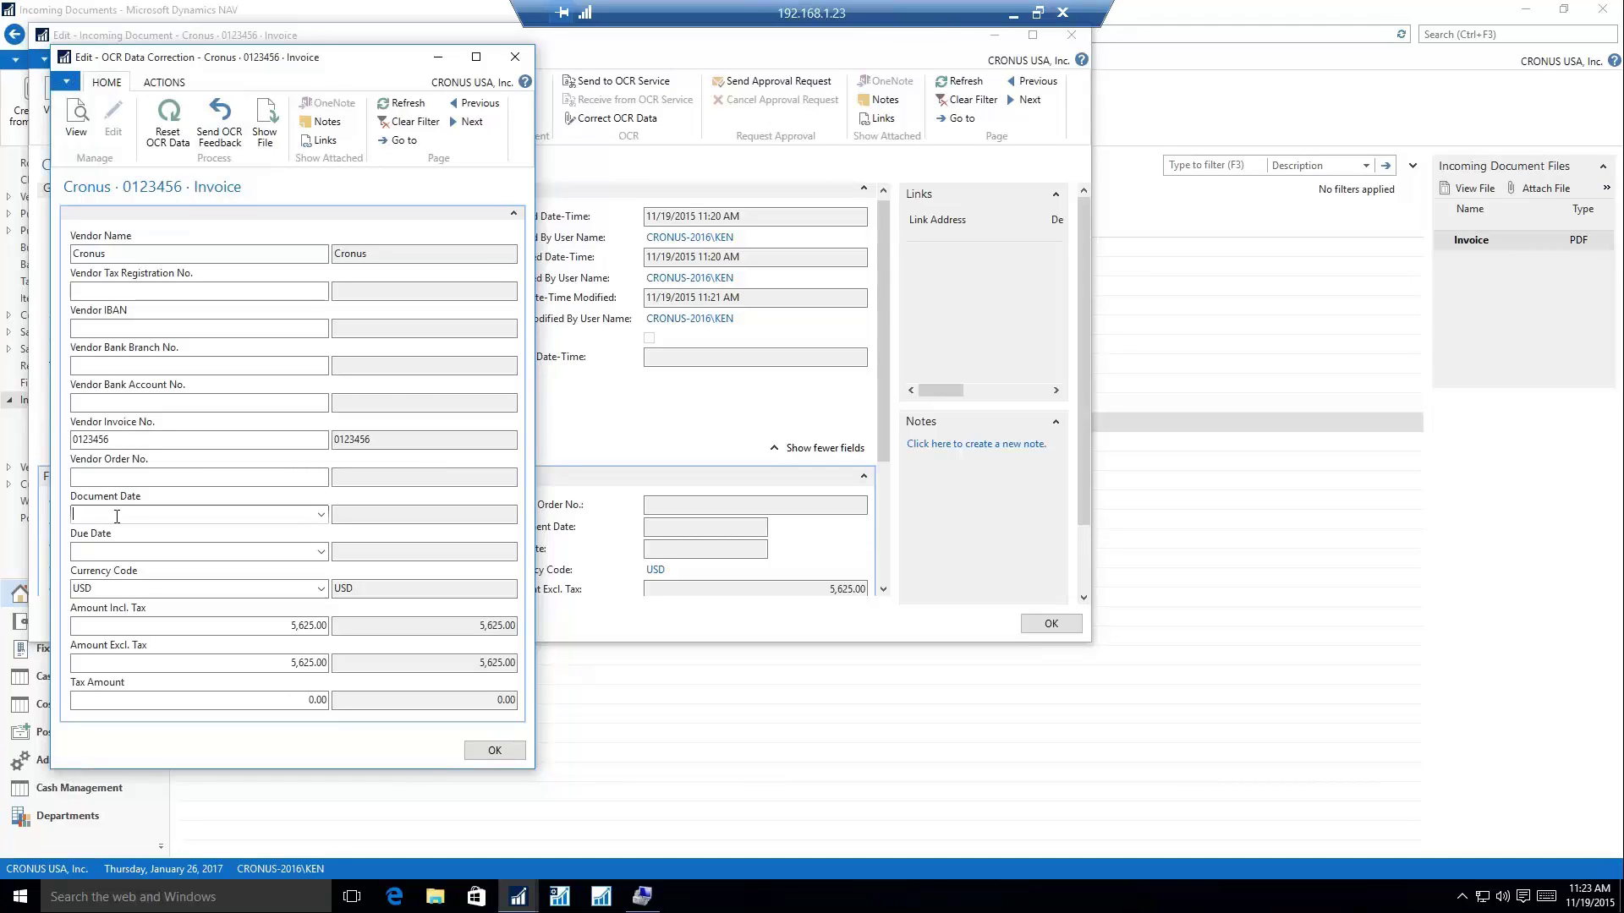
type("11/19/2015")
key("Tab")
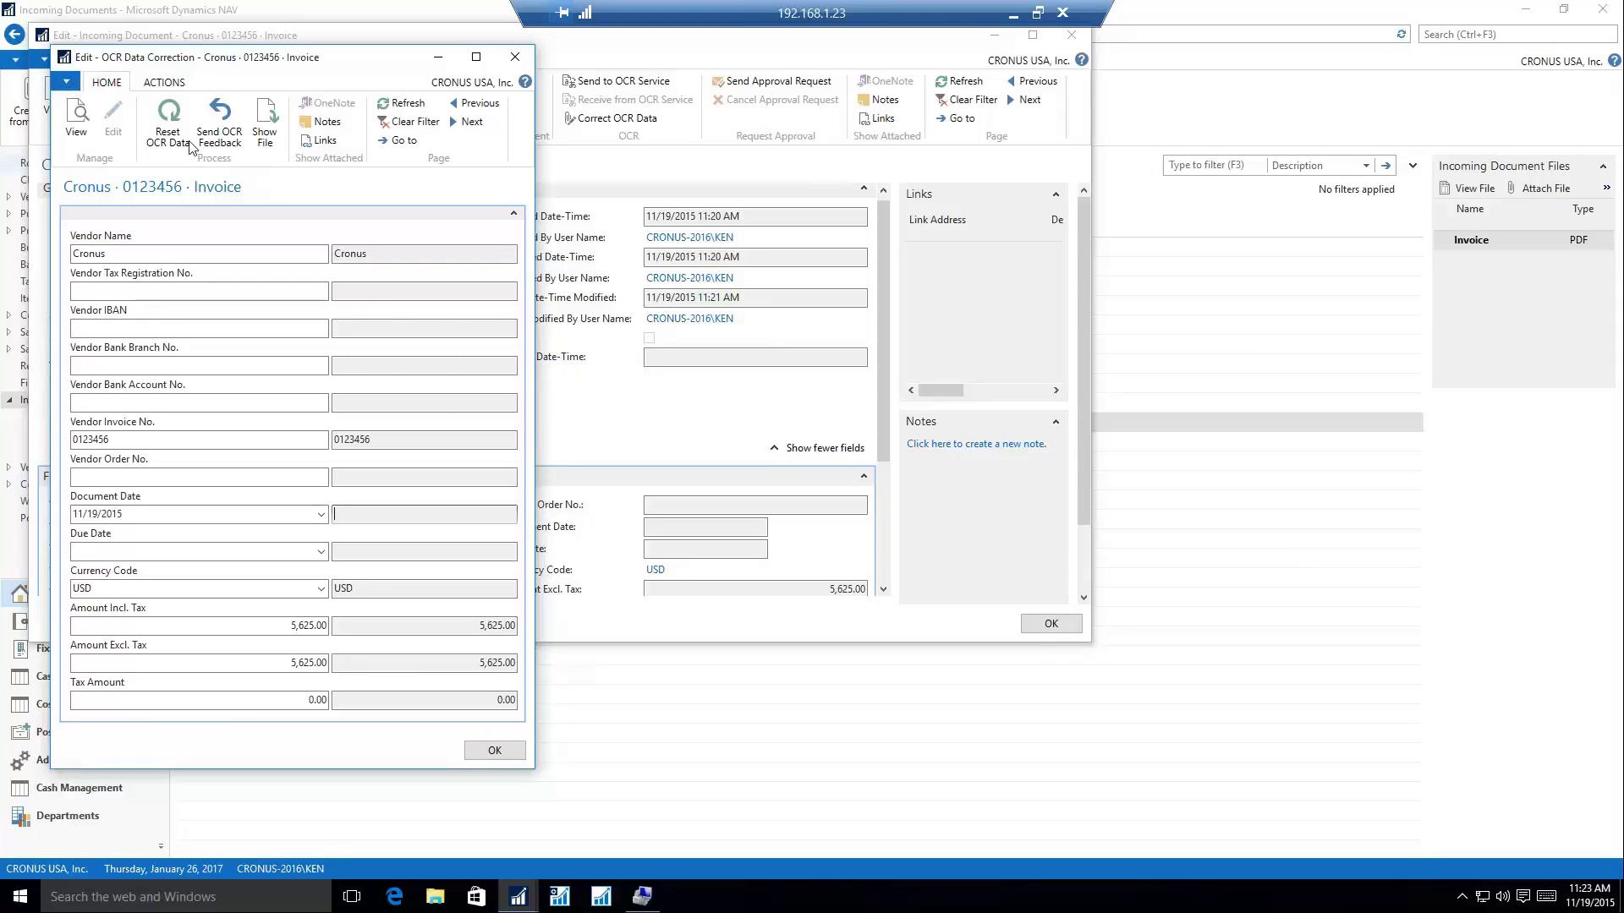
left_click(219, 127)
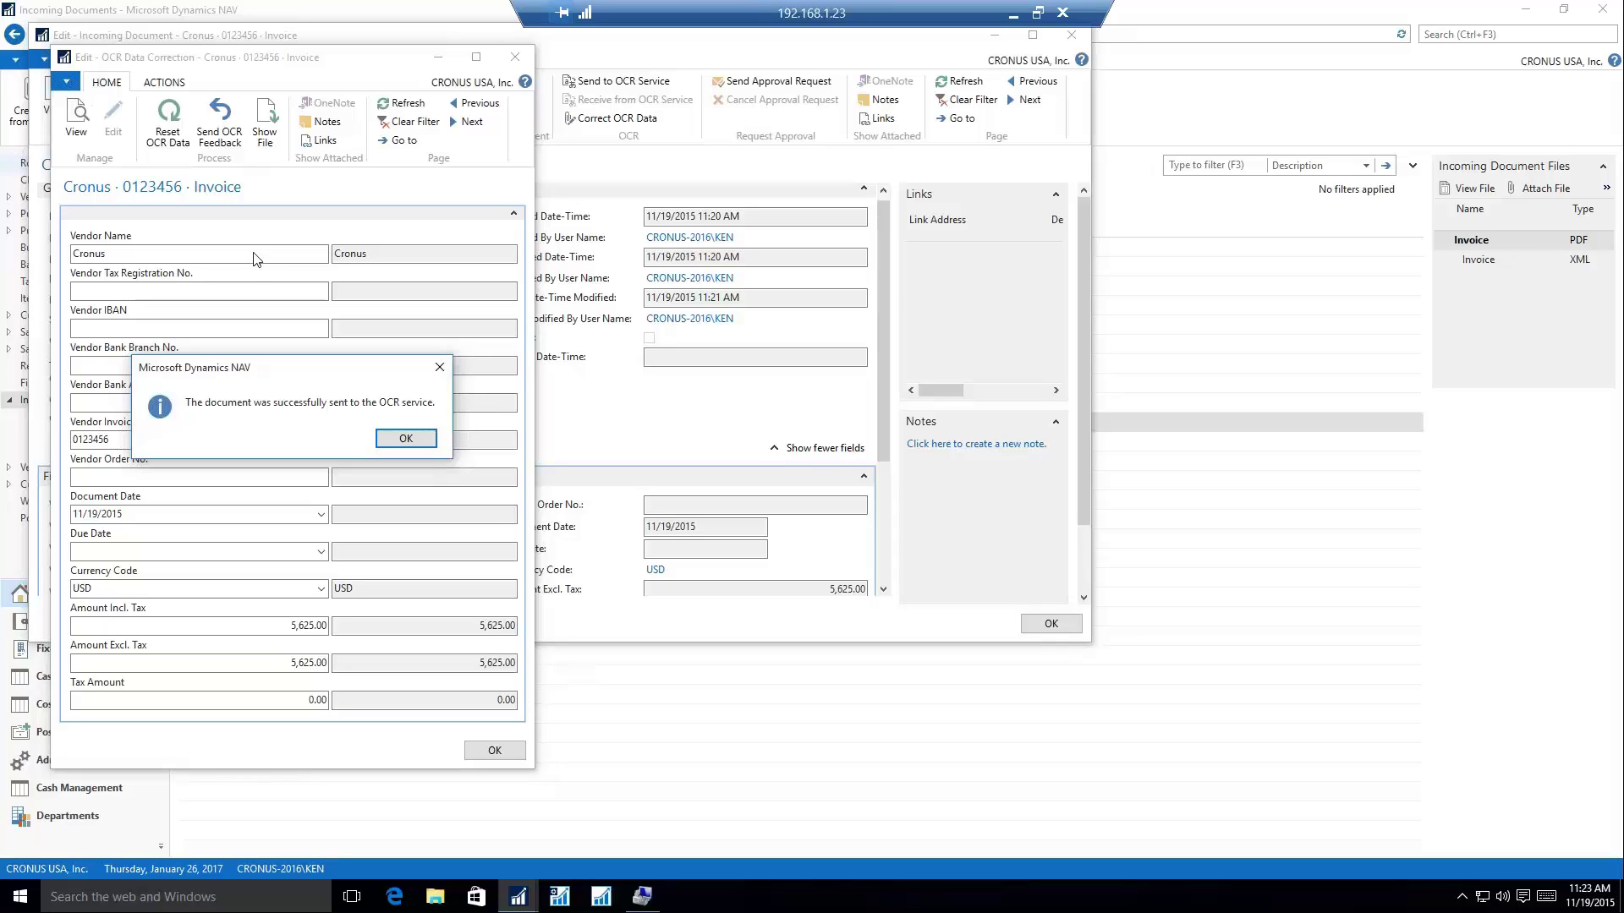
- Generate Purchase Invoice 1027 from the incoming document and open it to check its 5,625.00 line
left_click(405, 439)
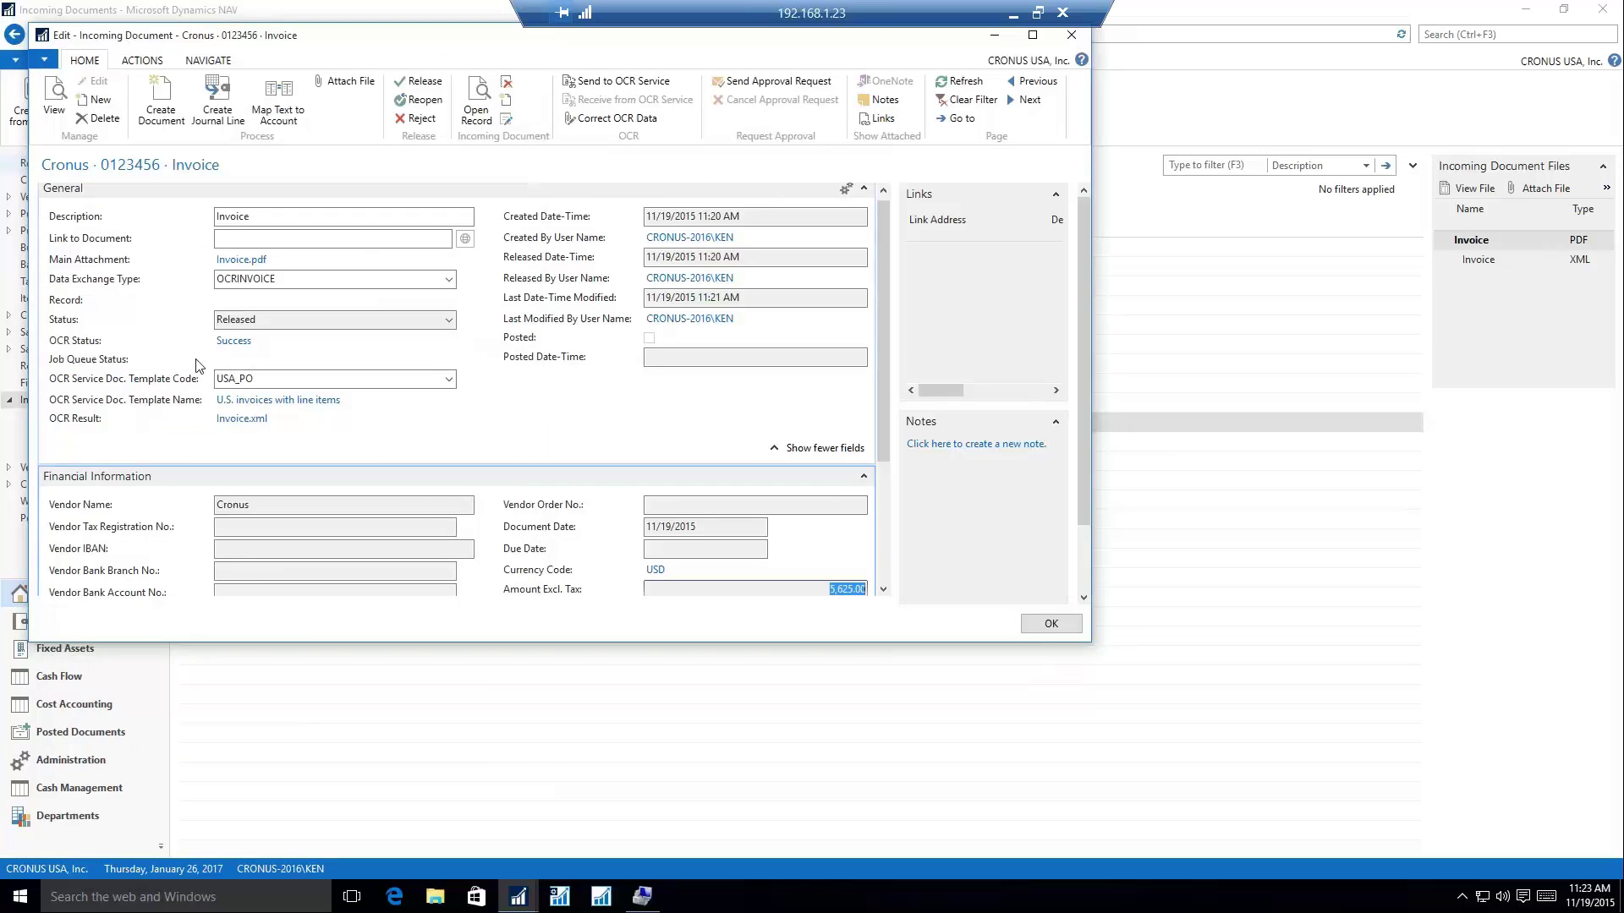
left_click(155, 123)
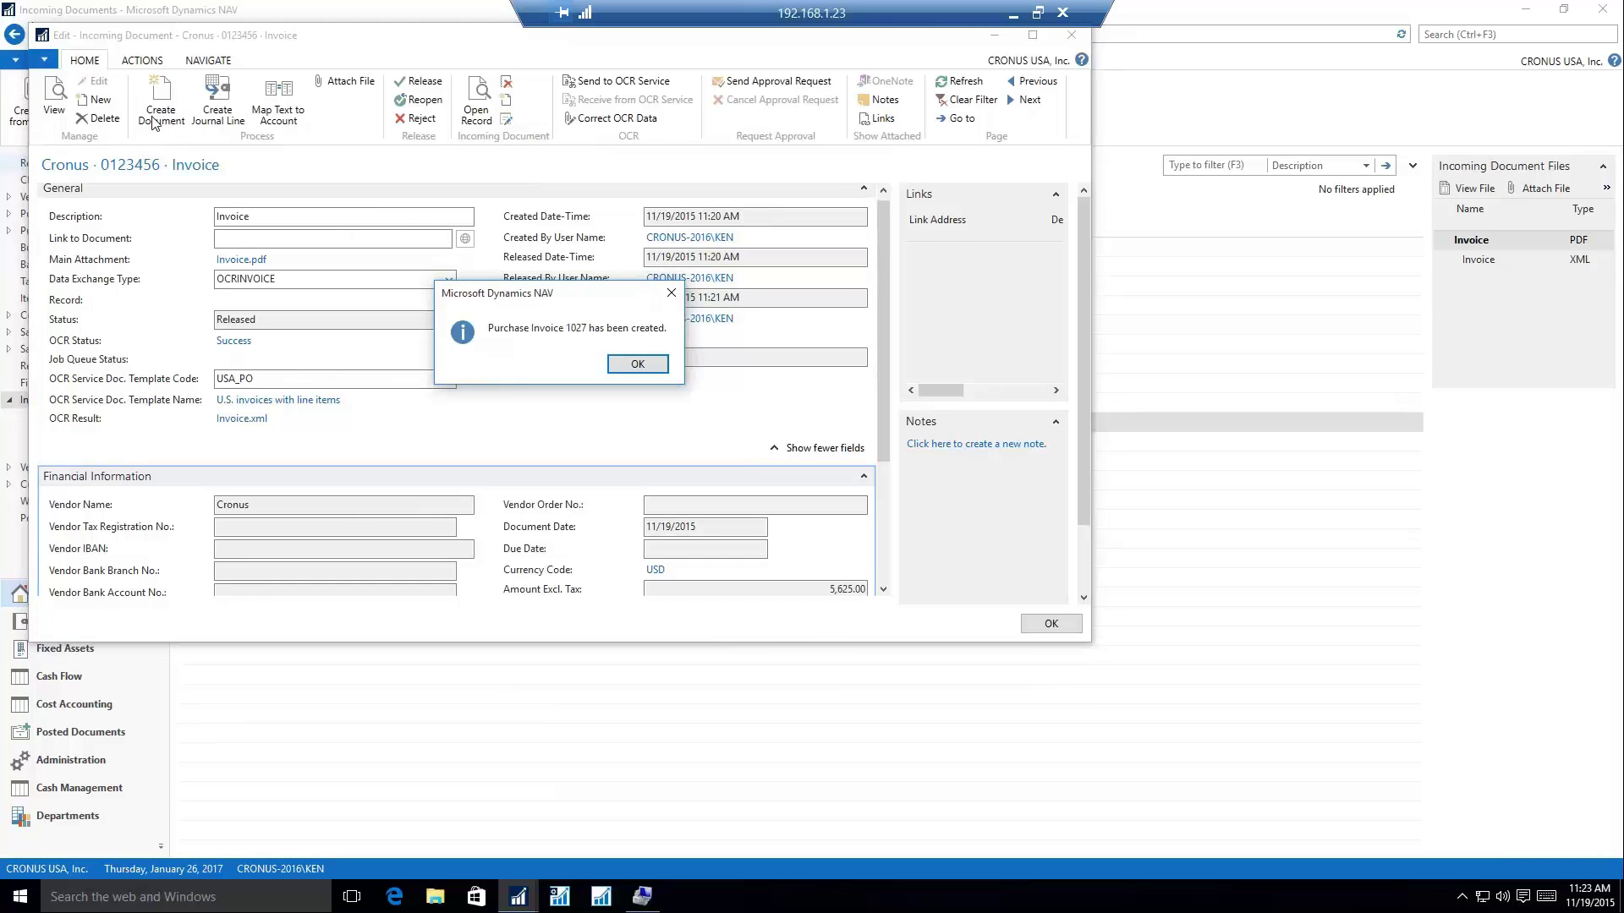
left_click(627, 364)
left_click(254, 301)
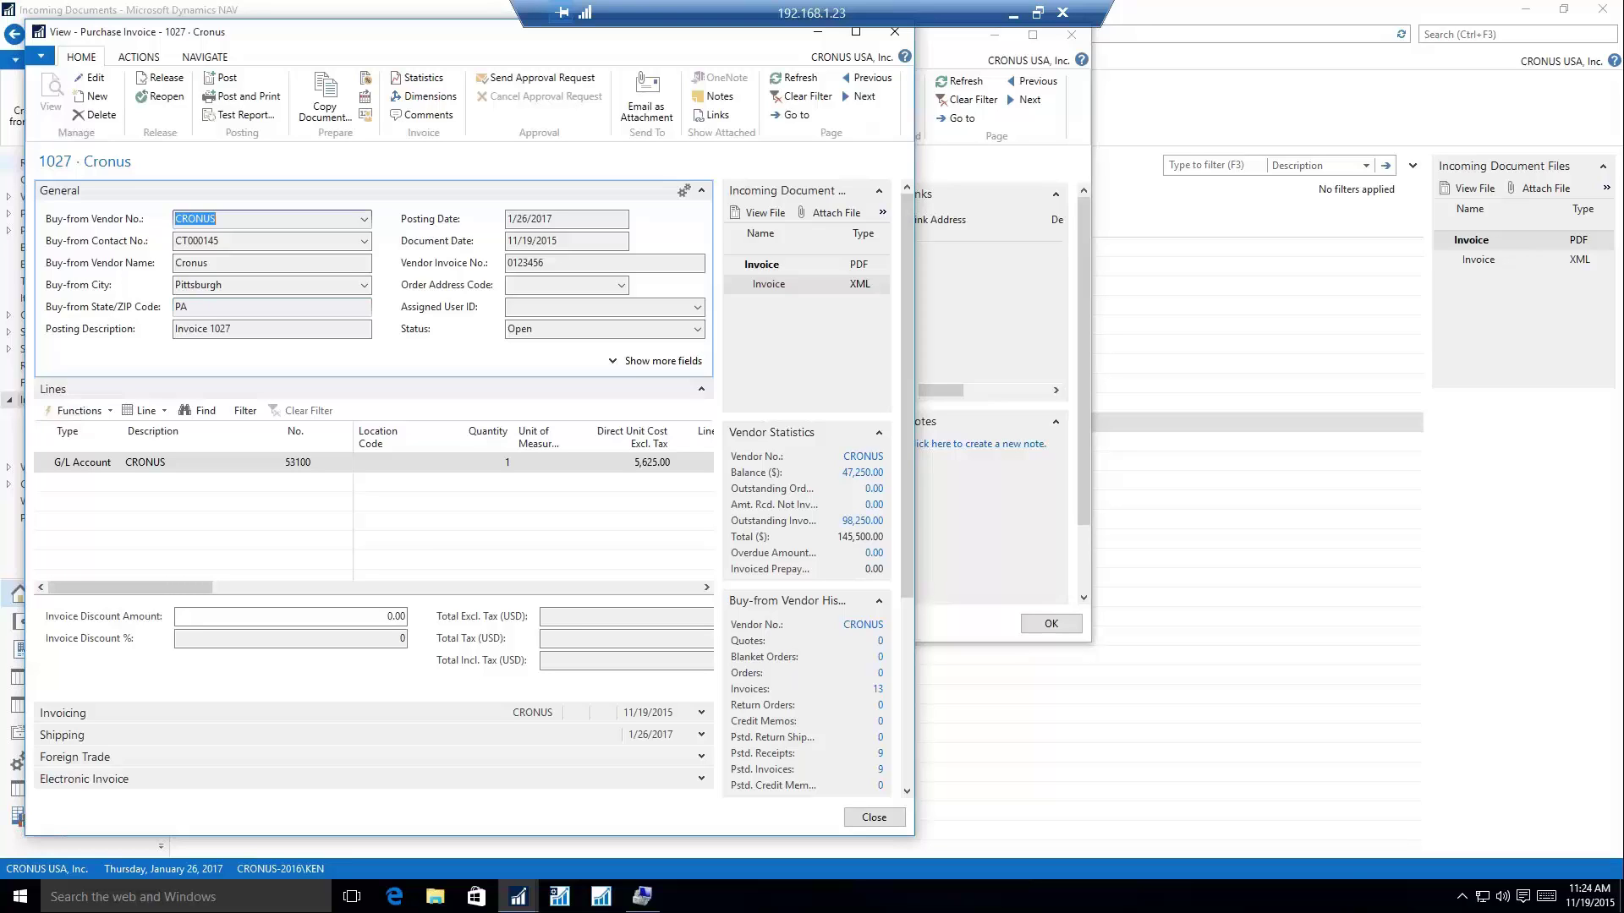
left_click(894, 32)
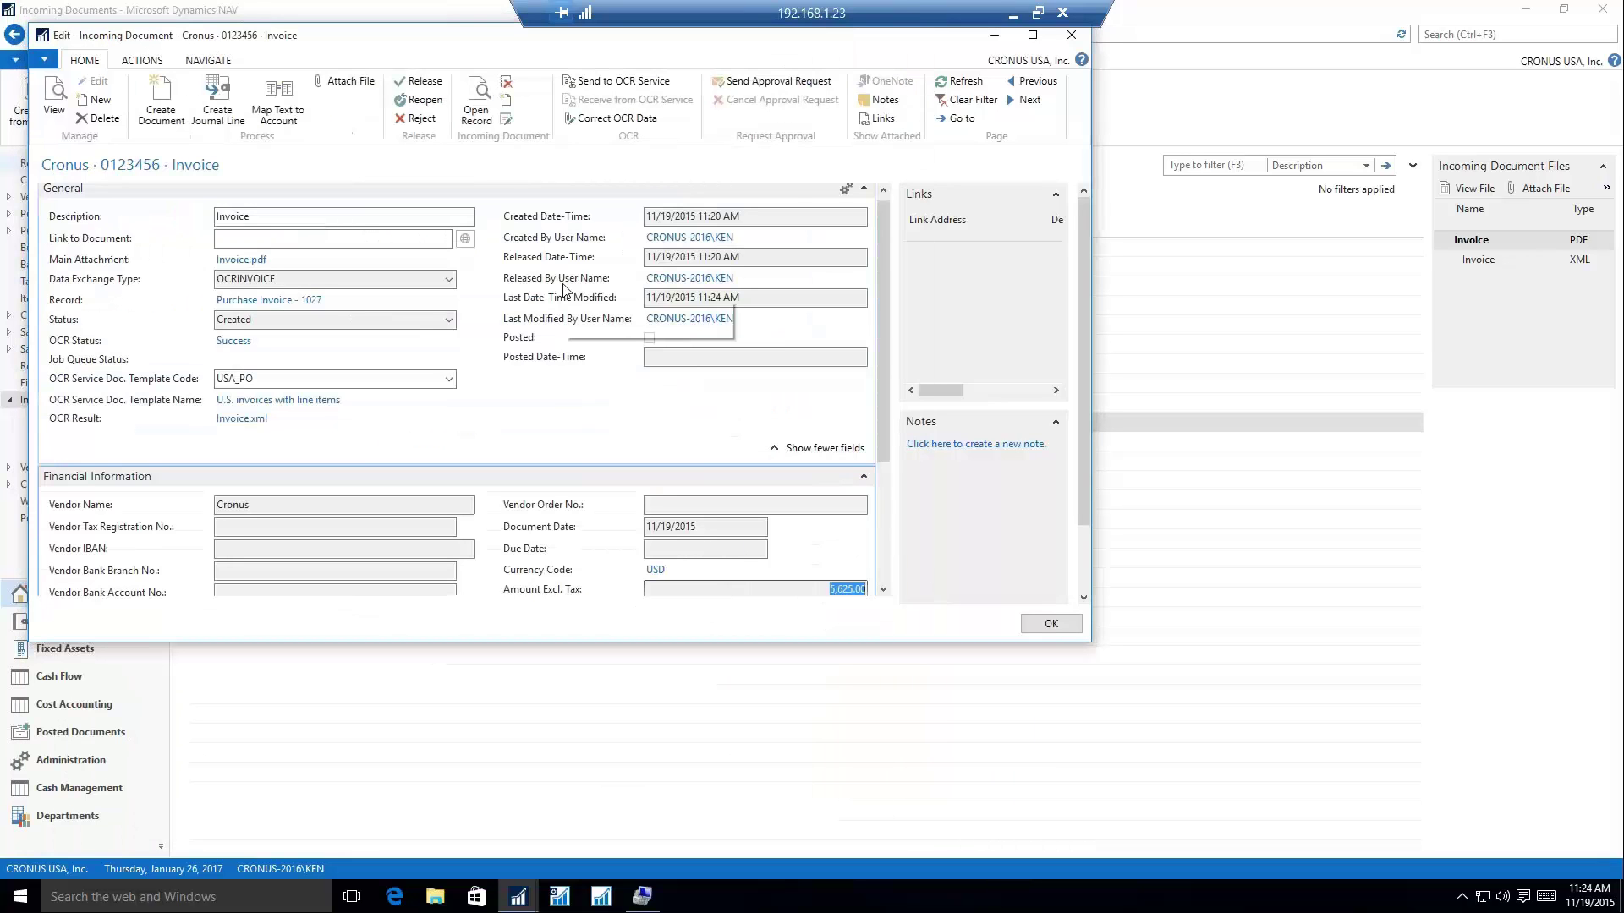